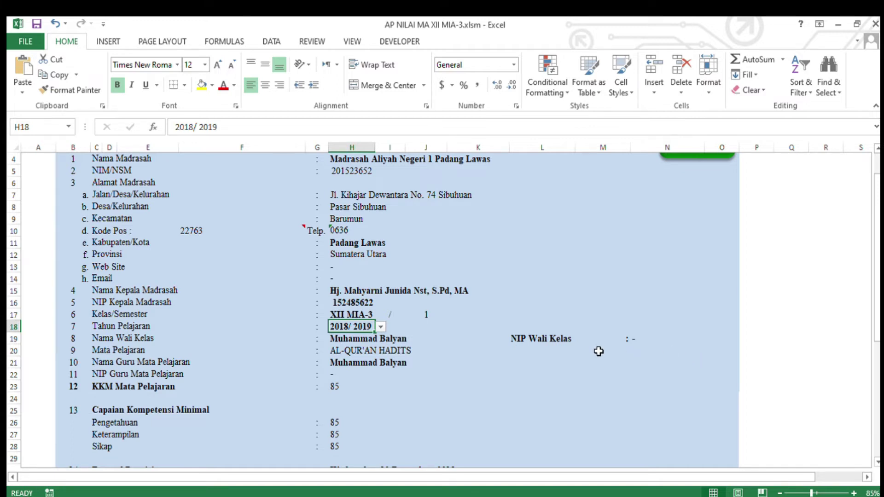
- Set the Tahun Pelajaran in the school data sheet to 2020/2021
{"action": "type", "text": "2020/2021"}
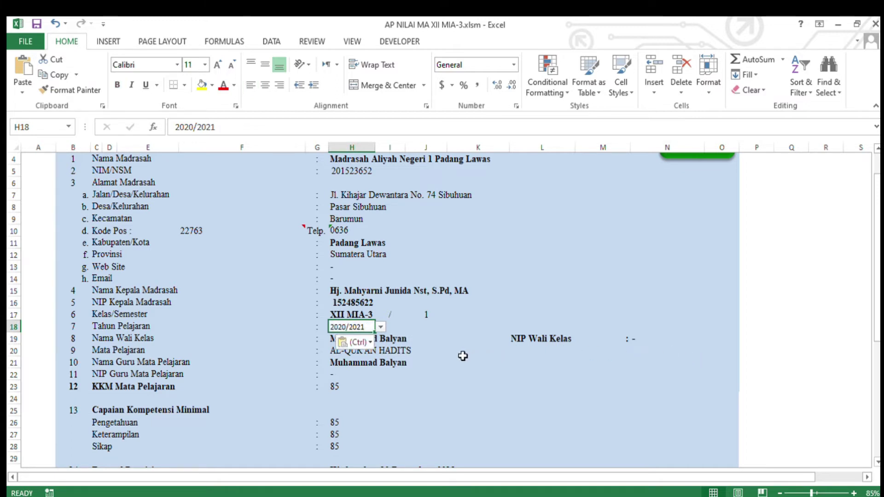
{"action": "left_click", "coordinate": [447, 343]}
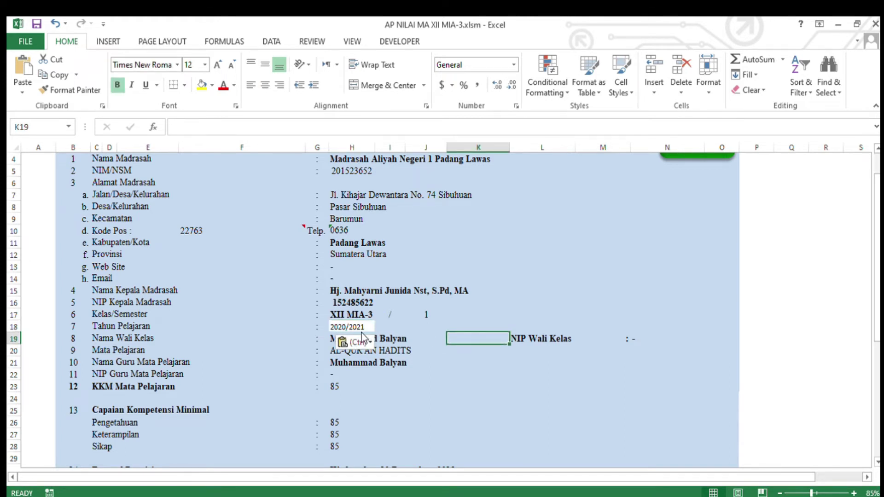
{"action": "left_click", "coordinate": [437, 375]}
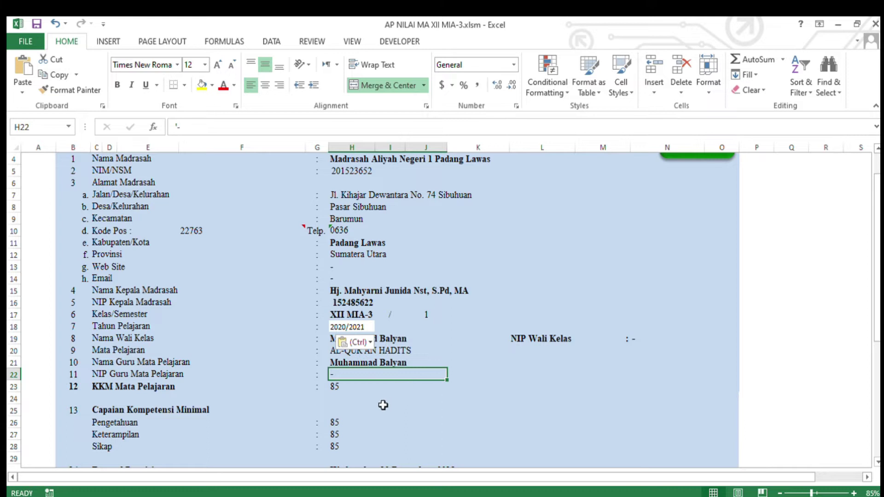
- Review the remaining school data down to Tanggal Pengisian, and return to the main menu
{"action": "scroll", "coordinate": [341, 416], "scroll_direction": "down", "scroll_amount": 1}
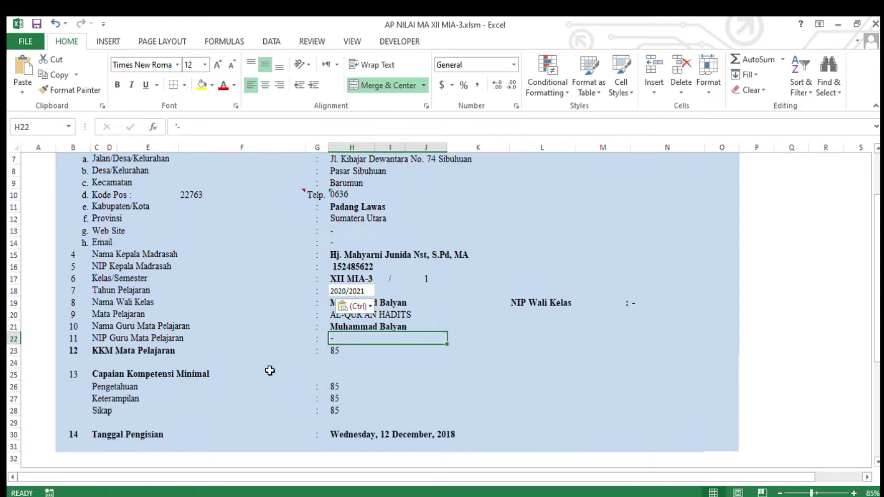
{"action": "scroll", "coordinate": [309, 400], "scroll_direction": "down", "scroll_amount": 1}
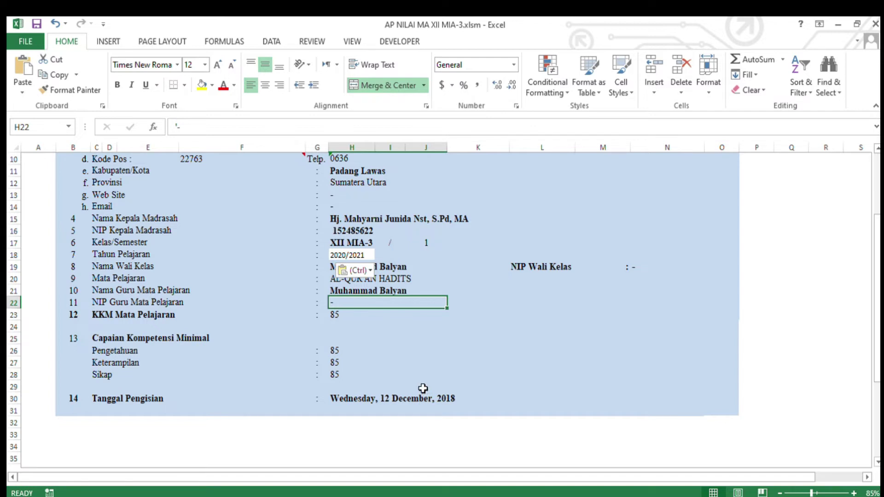
{"action": "scroll", "coordinate": [419, 375], "scroll_direction": "up", "scroll_amount": 2}
{"action": "scroll", "coordinate": [607, 352], "scroll_direction": "up", "scroll_amount": 1}
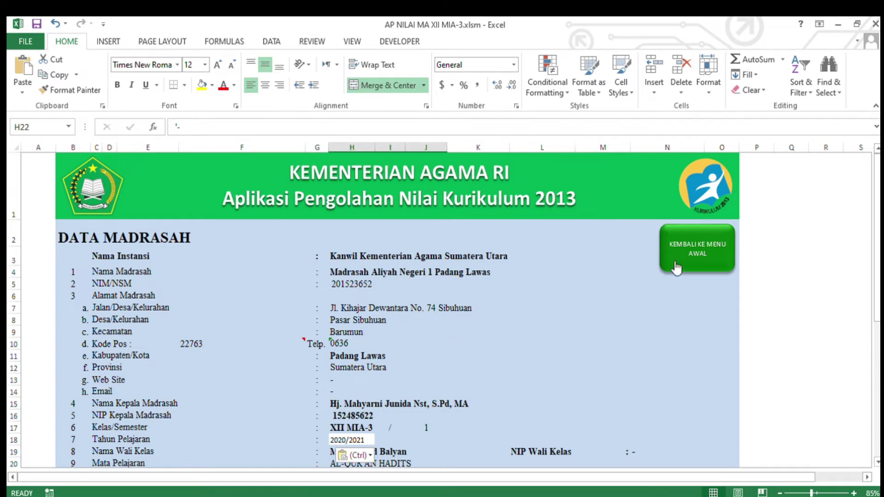
{"action": "left_click", "coordinate": [706, 260]}
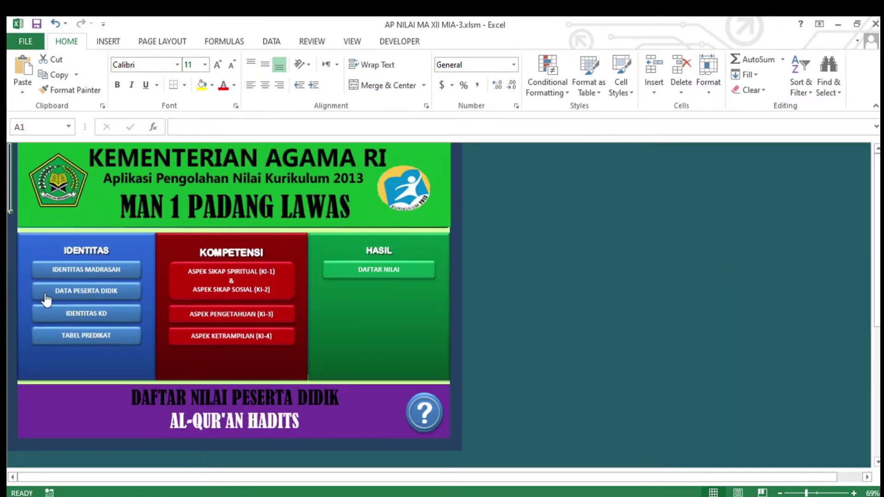
- Open Data Peserta Didik and review the student list from first to last row, including its Tahun Pelajaran heading, before returning to the main menu
{"action": "left_click", "coordinate": [95, 292]}
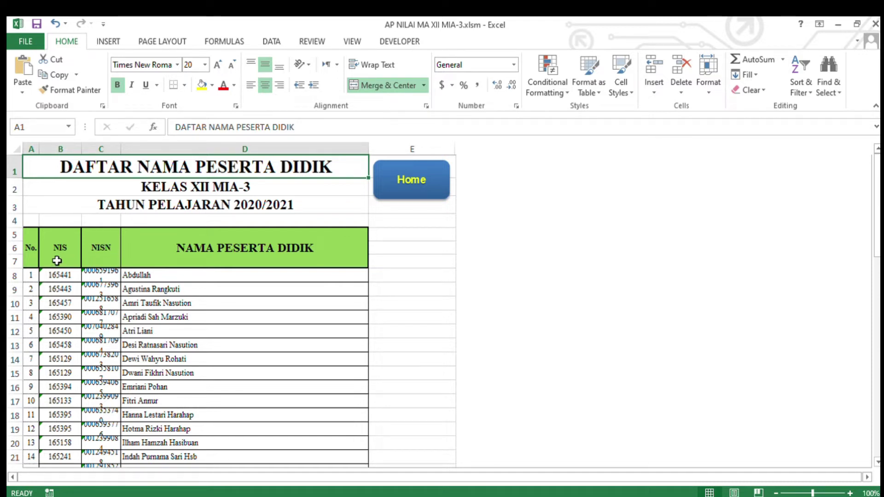
{"action": "scroll", "coordinate": [173, 297], "scroll_direction": "down", "scroll_amount": 1}
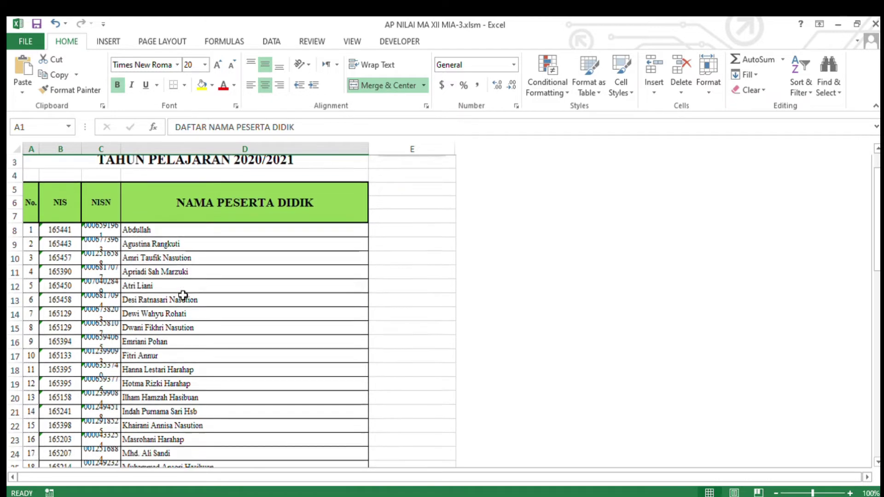
{"action": "scroll", "coordinate": [182, 290], "scroll_direction": "up", "scroll_amount": 1}
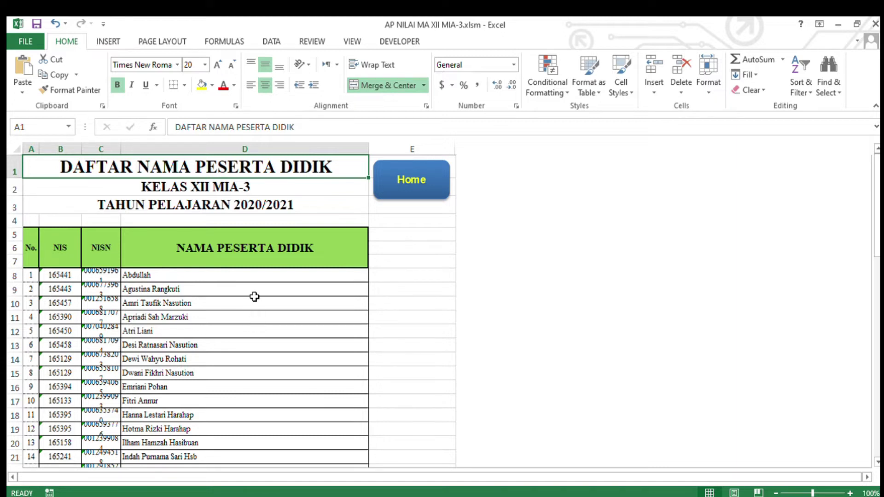
{"action": "left_click", "coordinate": [156, 274]}
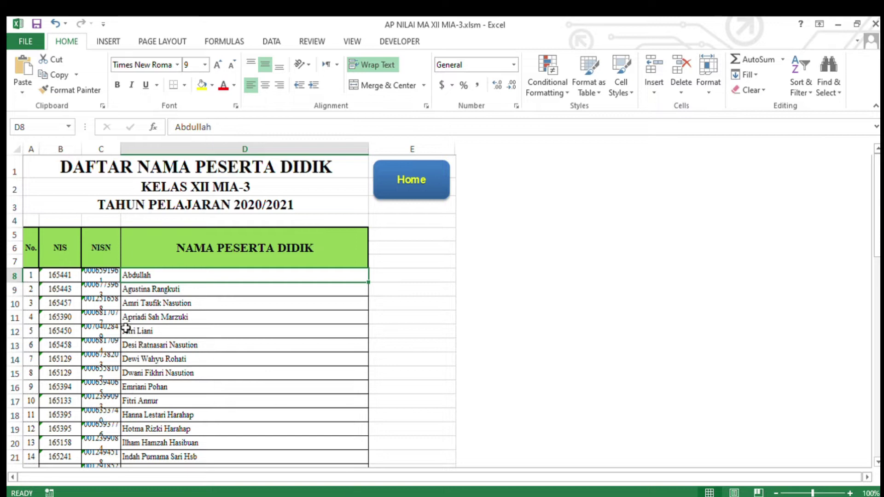
{"action": "scroll", "coordinate": [124, 335], "scroll_direction": "down", "scroll_amount": 9}
{"action": "scroll", "coordinate": [125, 336], "scroll_direction": "down", "scroll_amount": 6}
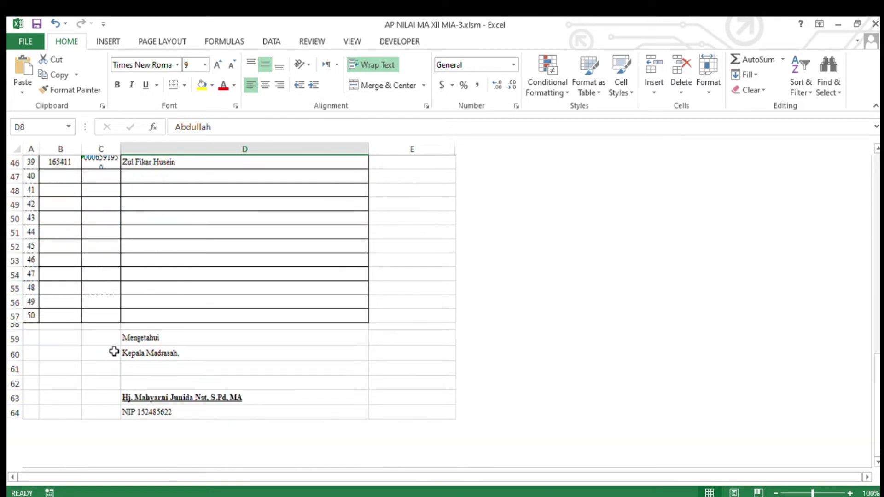
{"action": "scroll", "coordinate": [221, 359], "scroll_direction": "up", "scroll_amount": 5}
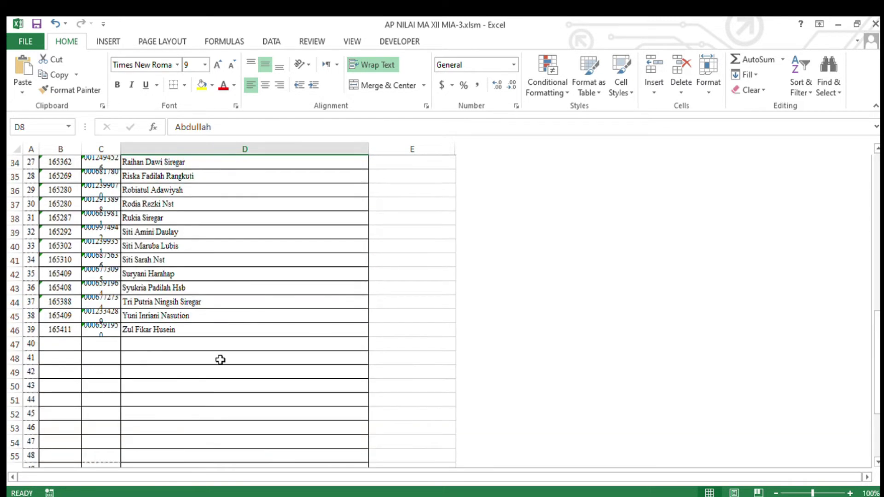
{"action": "scroll", "coordinate": [221, 355], "scroll_direction": "down", "scroll_amount": 2}
{"action": "scroll", "coordinate": [223, 341], "scroll_direction": "up", "scroll_amount": 2}
{"action": "scroll", "coordinate": [224, 335], "scroll_direction": "up", "scroll_amount": 10}
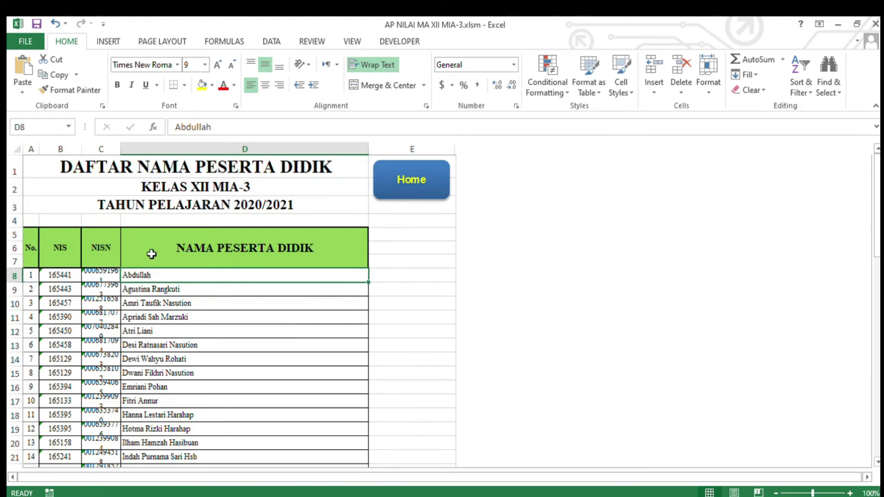
{"action": "left_click", "coordinate": [275, 208]}
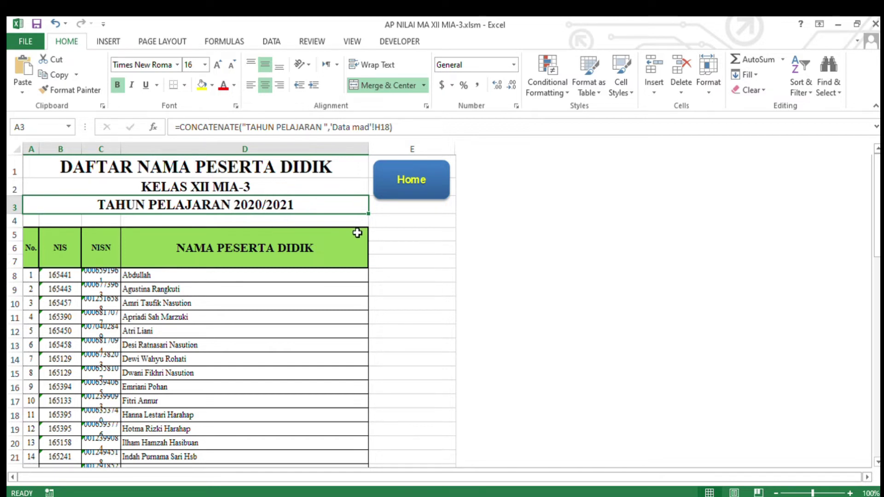
{"action": "left_click", "coordinate": [417, 187]}
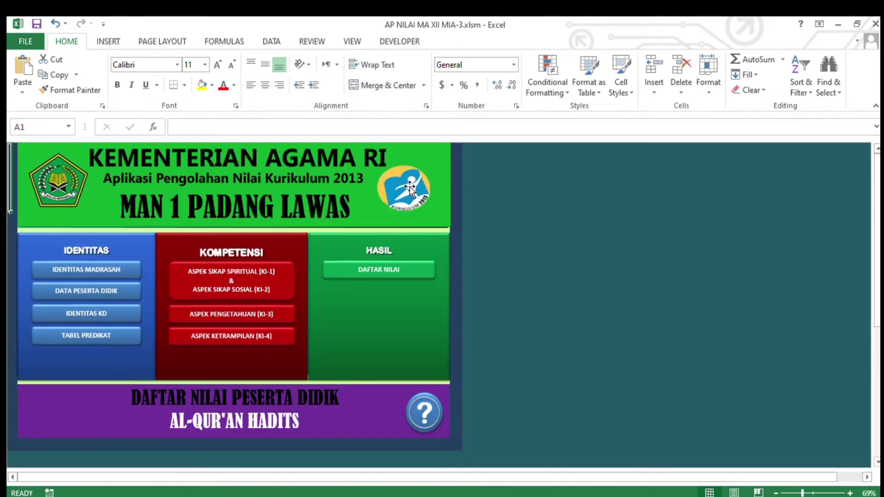
- Open Identitas KD and examine the Pengetahuan and Keterampilan basic competencies, then go back to the main menu
{"action": "left_click", "coordinate": [107, 321]}
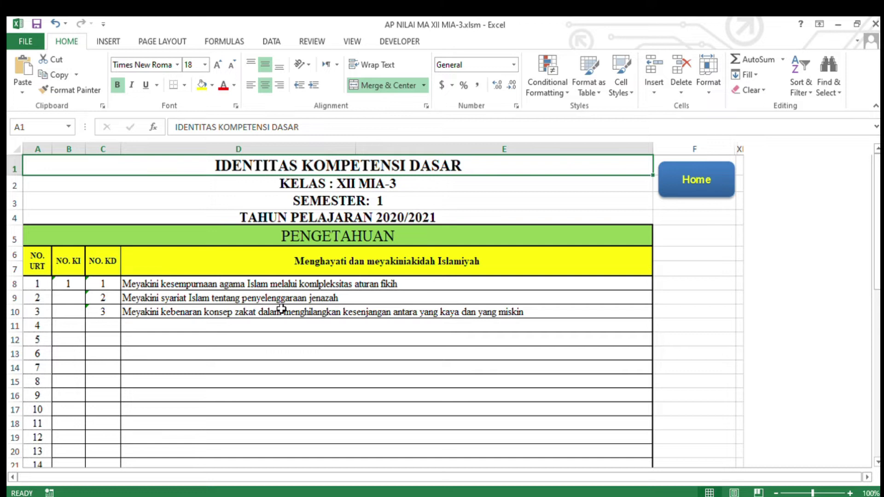
{"action": "scroll", "coordinate": [281, 309], "scroll_direction": "down", "scroll_amount": 1}
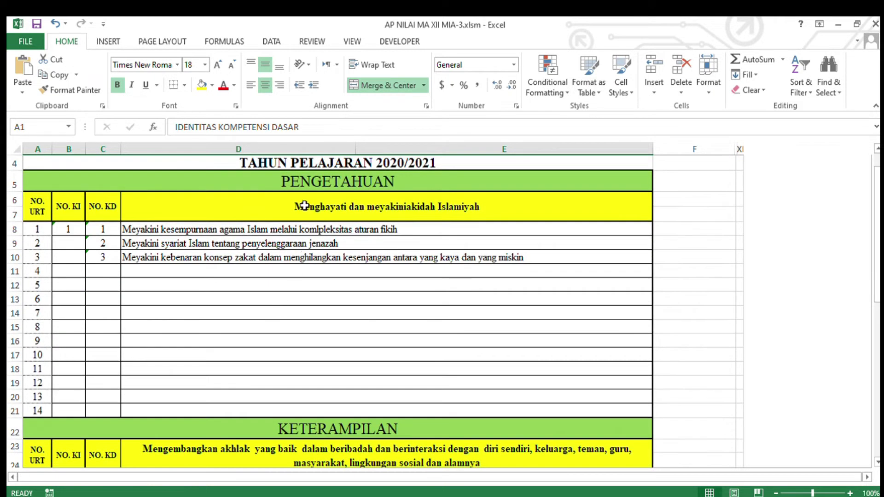
{"action": "scroll", "coordinate": [346, 225], "scroll_direction": "up", "scroll_amount": 1}
{"action": "scroll", "coordinate": [341, 295], "scroll_direction": "down", "scroll_amount": 1}
{"action": "scroll", "coordinate": [147, 288], "scroll_direction": "down", "scroll_amount": 4}
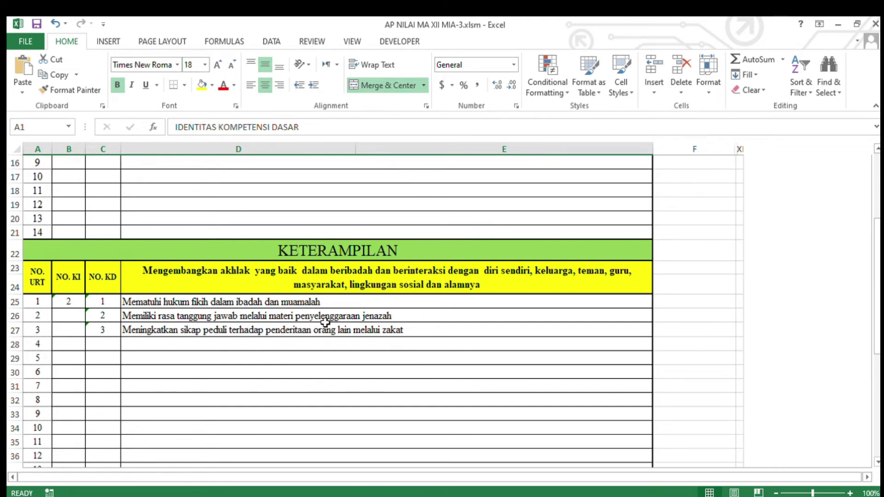
{"action": "scroll", "coordinate": [325, 322], "scroll_direction": "down", "scroll_amount": 5}
{"action": "scroll", "coordinate": [324, 320], "scroll_direction": "up", "scroll_amount": 6}
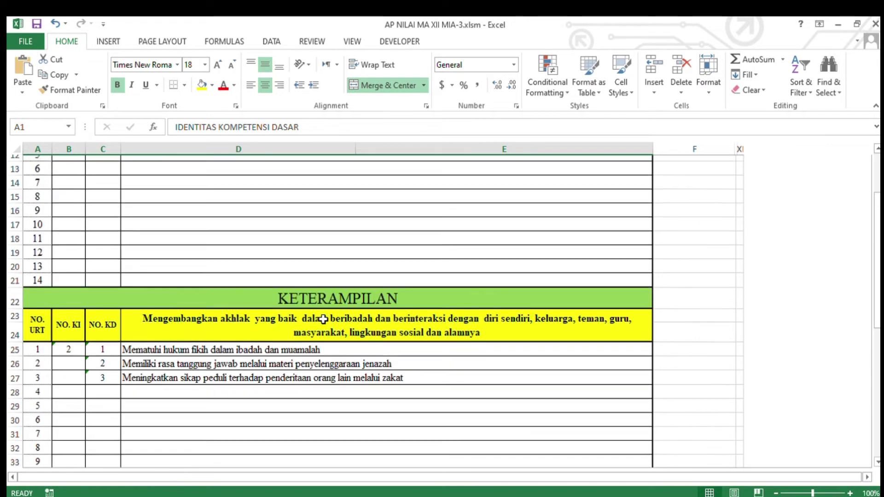
{"action": "scroll", "coordinate": [324, 318], "scroll_direction": "up", "scroll_amount": 4}
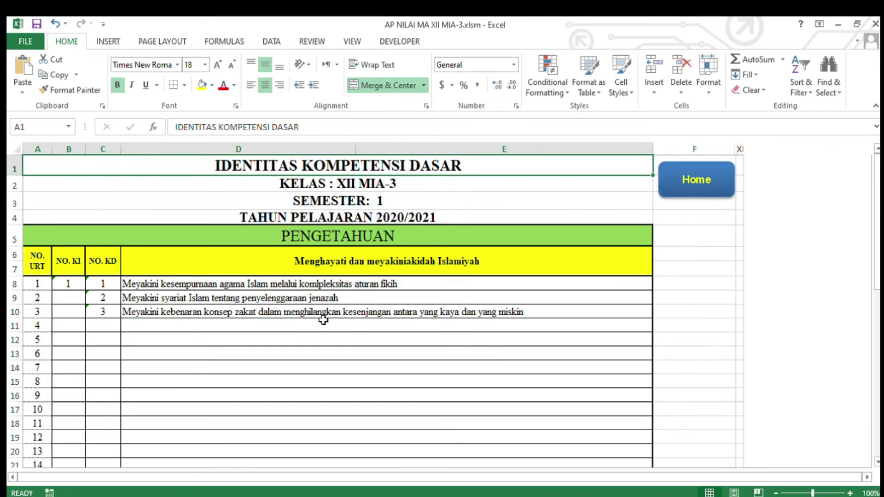
{"action": "left_click", "coordinate": [691, 189]}
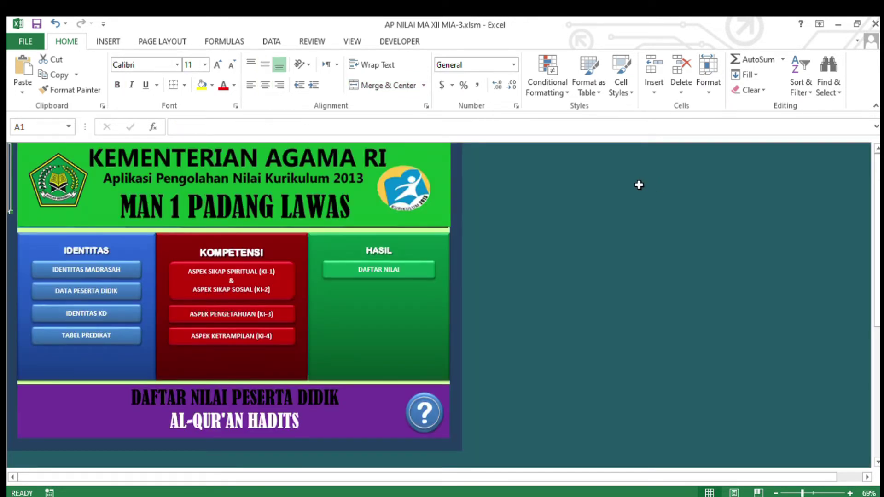
- Open Tabel Predikat and inspect the lower and upper bounds of the Nilai 1-100 grade intervals, returning to the main menu at the end
{"action": "left_click", "coordinate": [121, 338]}
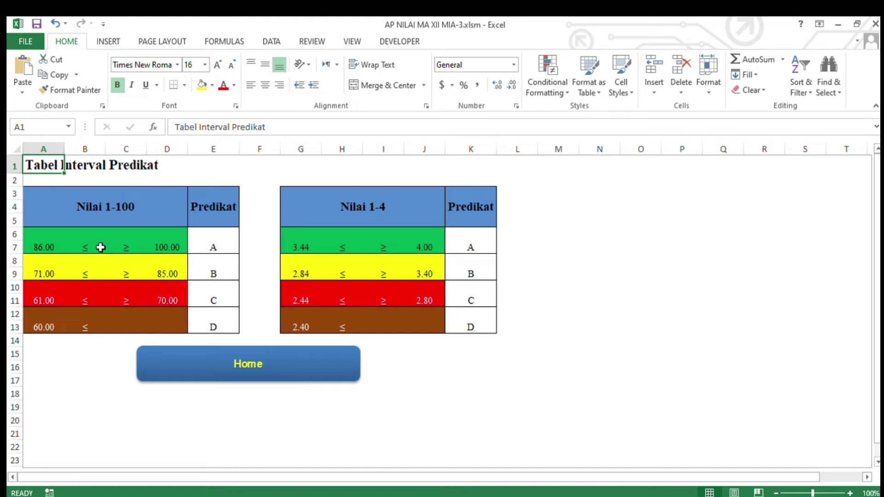
{"action": "left_click", "coordinate": [42, 274]}
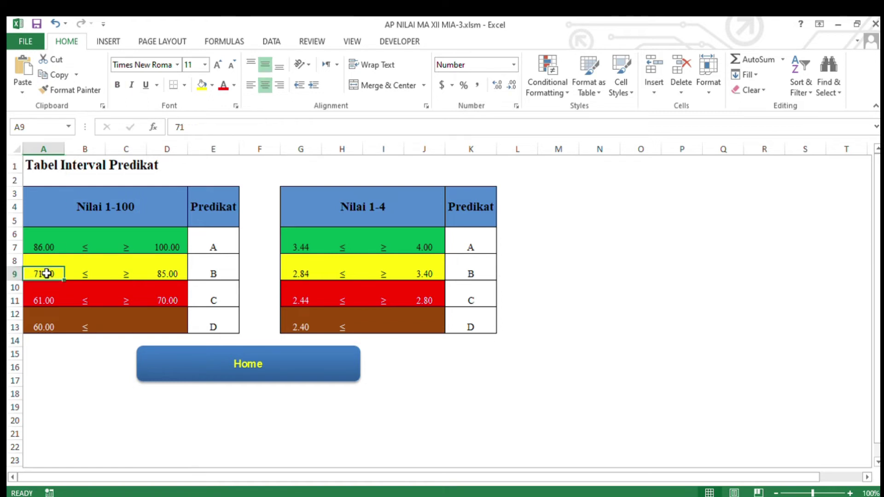
{"action": "left_click", "coordinate": [46, 247]}
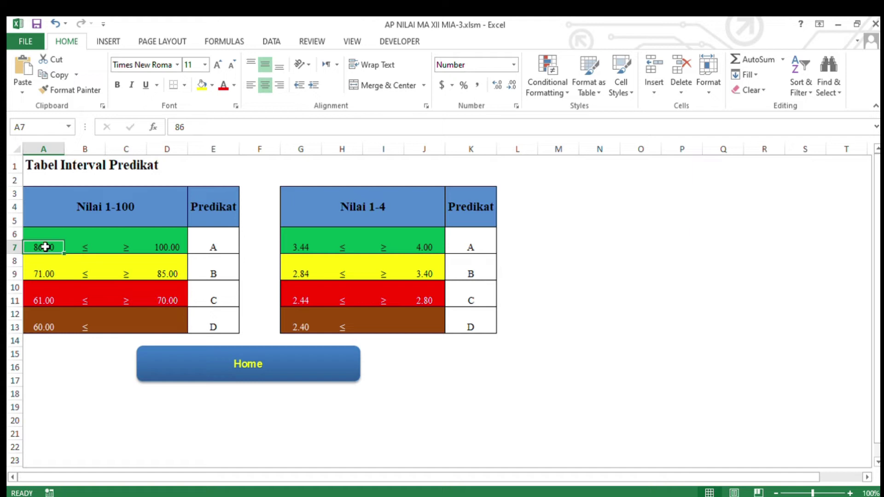
{"action": "left_click", "coordinate": [160, 246]}
{"action": "left_click", "coordinate": [47, 302]}
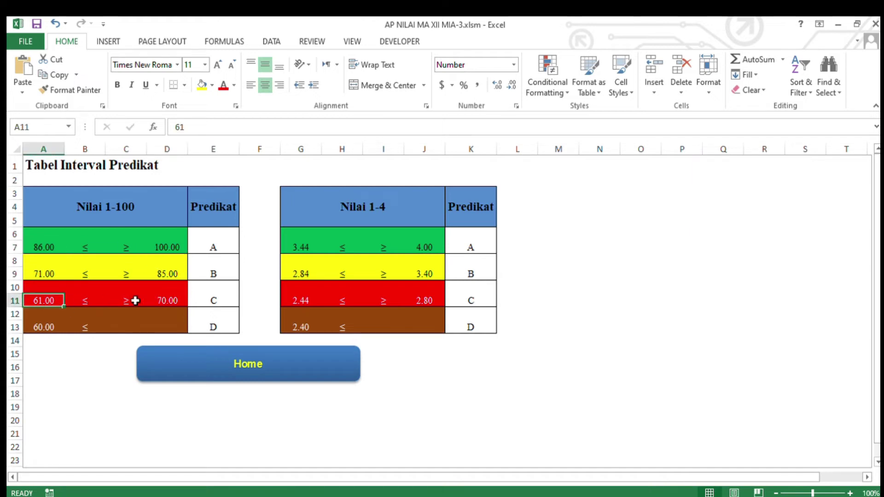
{"action": "left_click", "coordinate": [179, 302]}
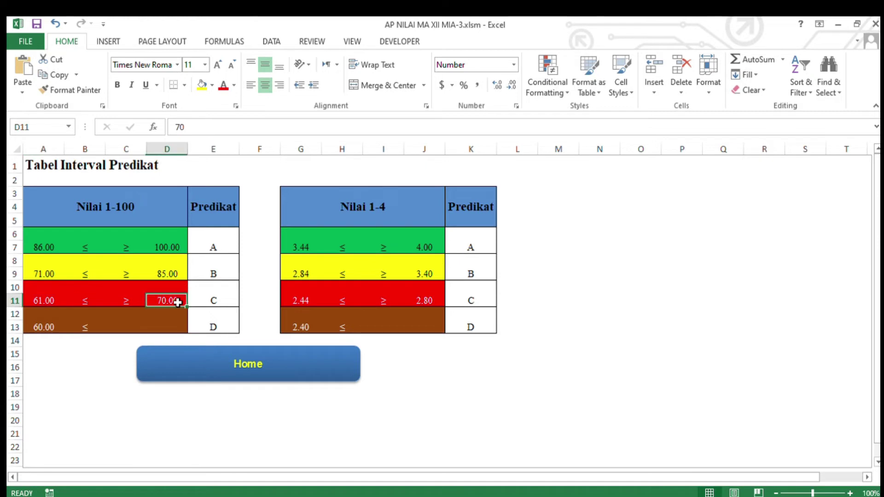
{"action": "left_click", "coordinate": [47, 274]}
{"action": "left_click", "coordinate": [173, 275]}
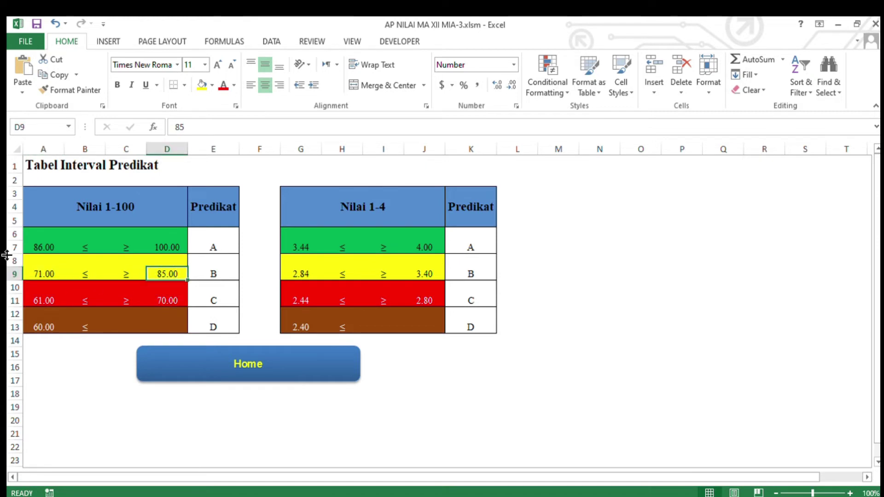
{"action": "left_click", "coordinate": [171, 250]}
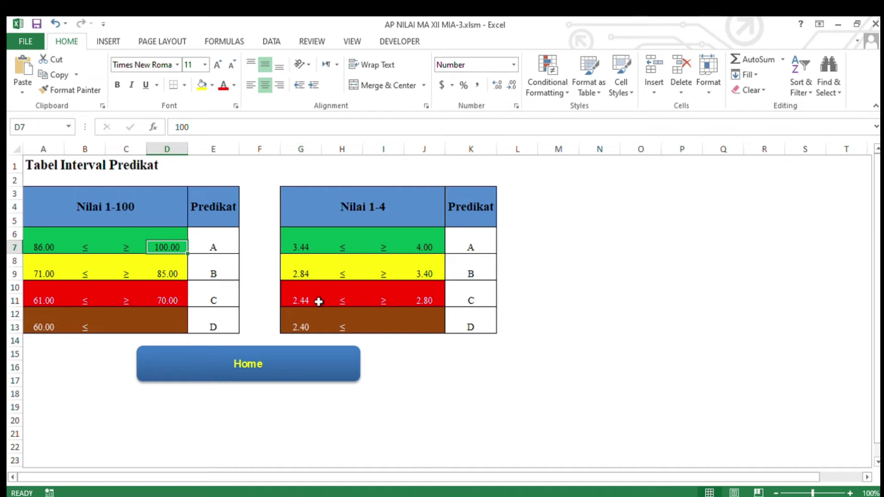
{"action": "left_click", "coordinate": [304, 371]}
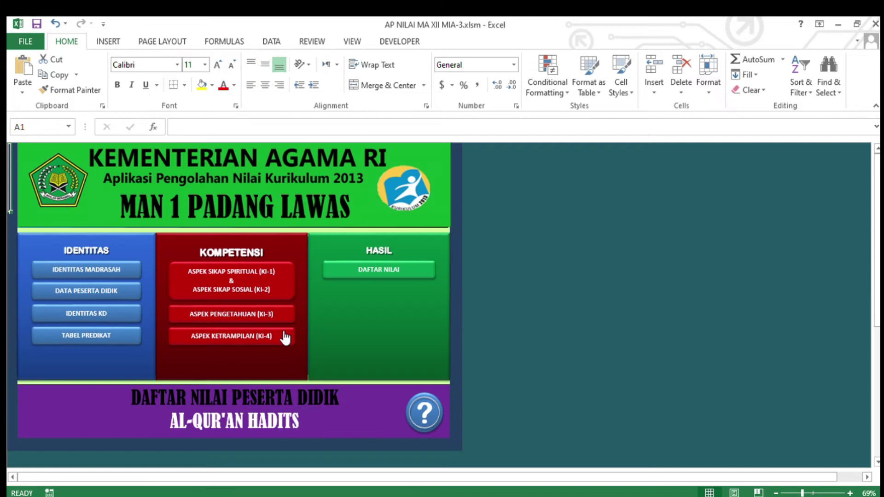
- Open the Aspek Sikap Spiritual and Sikap Sosial sheet and examine the Sikap Spiritual predicates alongside the student names
{"action": "left_click", "coordinate": [251, 294]}
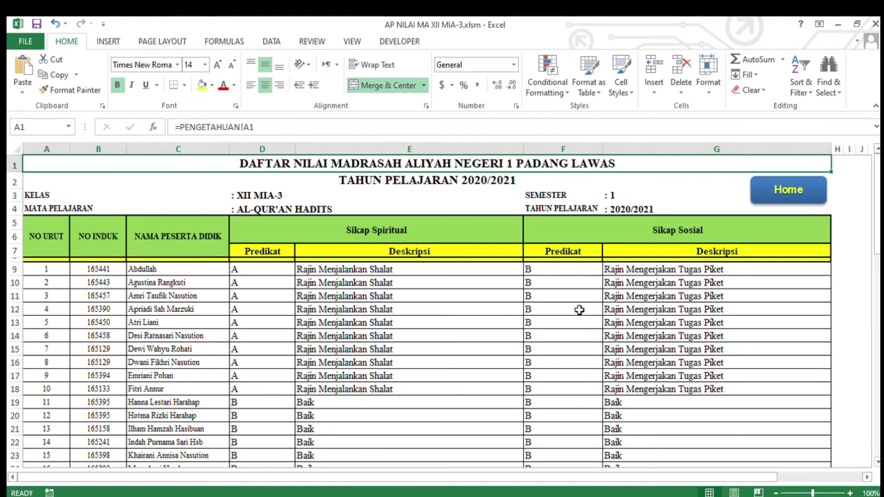
{"action": "scroll", "coordinate": [619, 297], "scroll_direction": "down", "scroll_amount": 1}
{"action": "scroll", "coordinate": [619, 297], "scroll_direction": "up", "scroll_amount": 1}
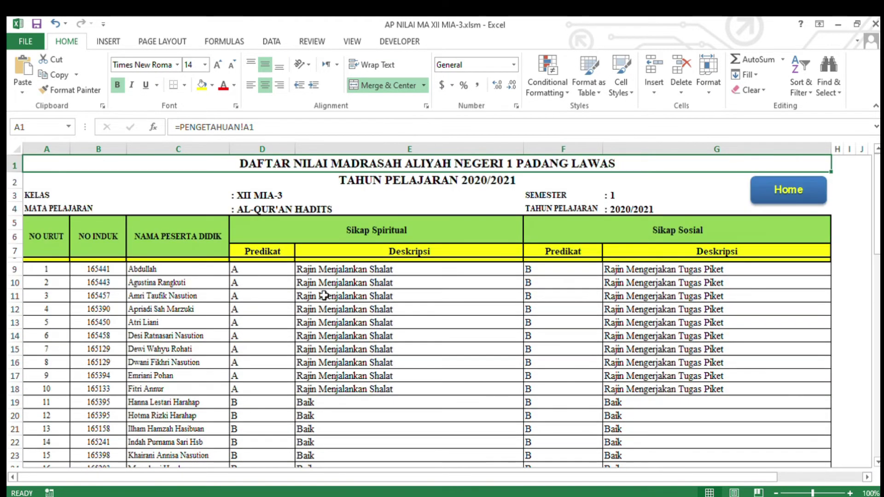
{"action": "left_click", "coordinate": [261, 295]}
{"action": "left_click", "coordinate": [263, 339]}
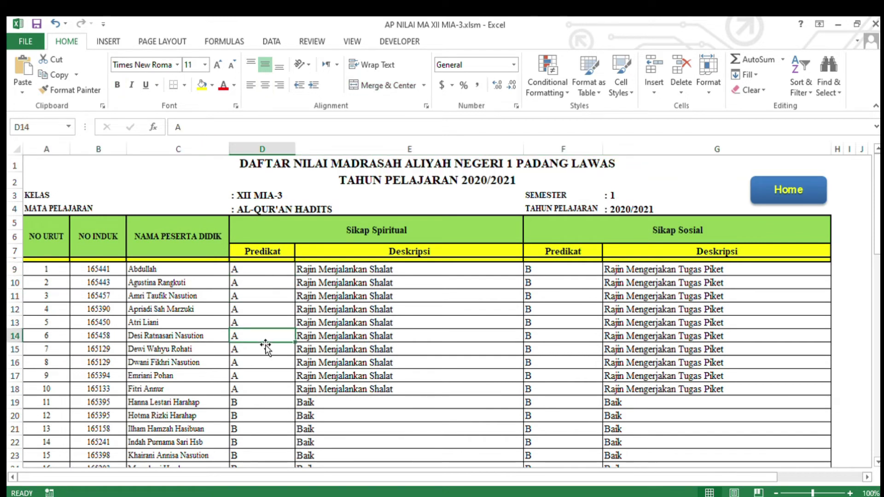
{"action": "left_click", "coordinate": [159, 378]}
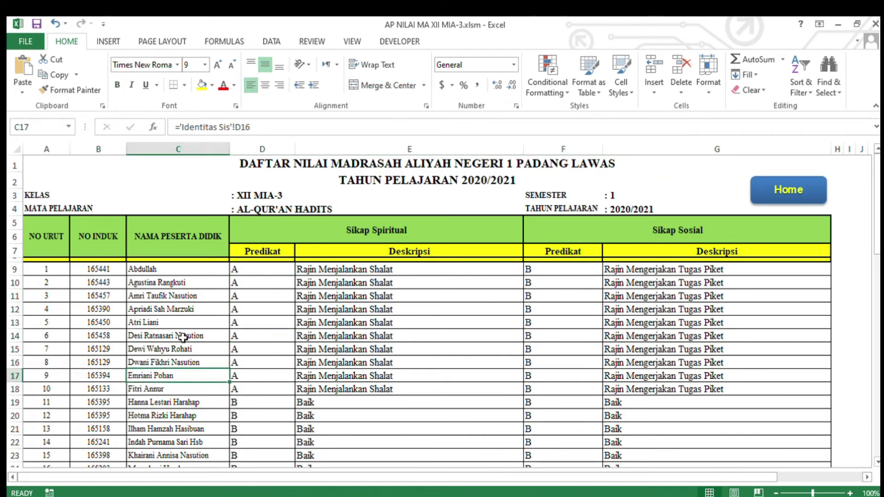
{"action": "left_click", "coordinate": [188, 283]}
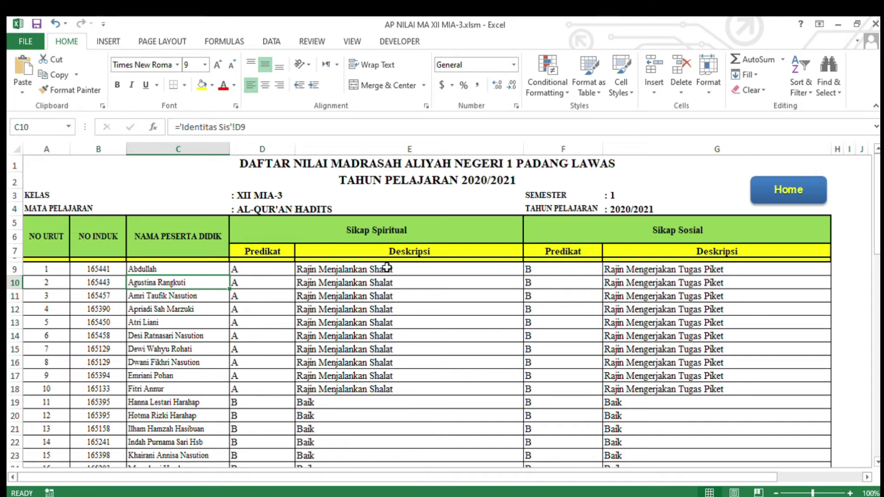
- Compare the first student's Sikap Spiritual description with the Sikap Sosial predicate and description
{"action": "left_click", "coordinate": [397, 282]}
{"action": "left_click", "coordinate": [419, 268]}
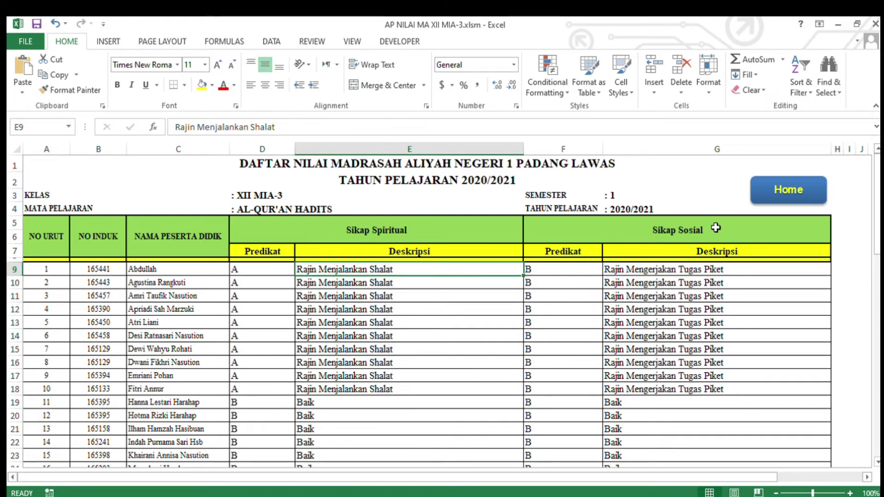
{"action": "left_click", "coordinate": [555, 270]}
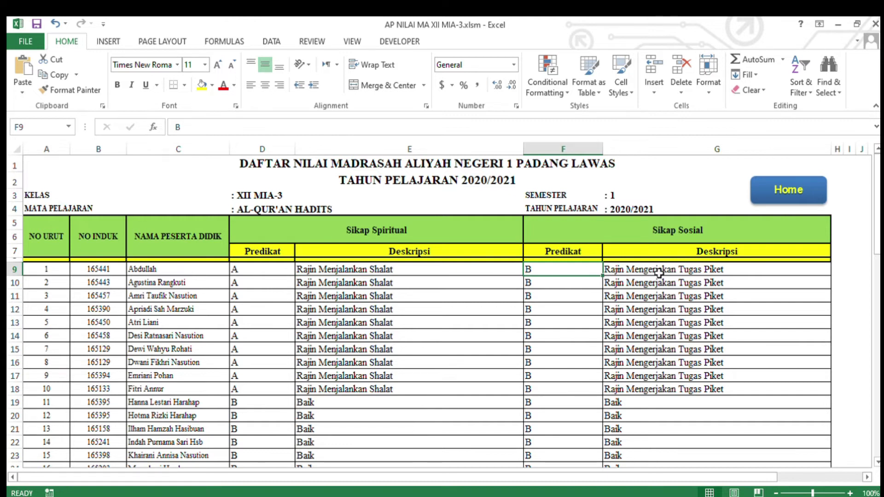
{"action": "left_click", "coordinate": [386, 273]}
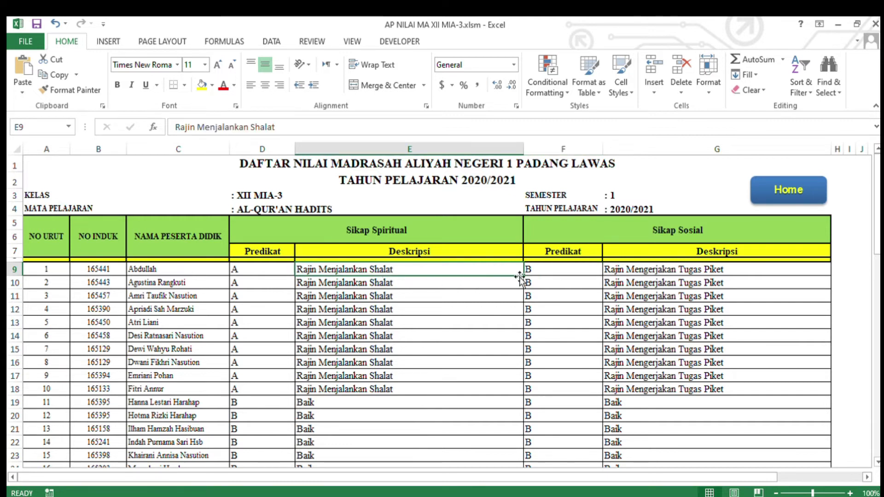
{"action": "left_click", "coordinate": [623, 273]}
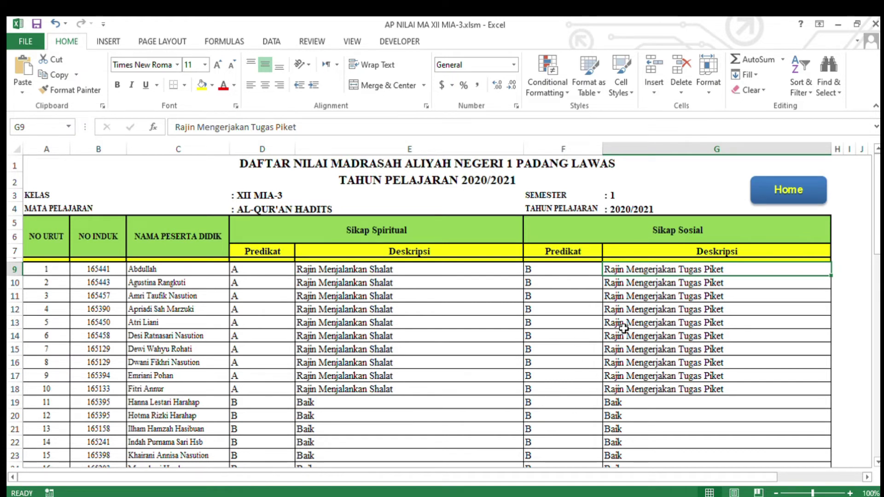
- Change the first student's Sikap Sosial description in G9 to "Baik Mengerjakan Tugas Piket" and return to the main menu
{"action": "key", "text": "F2"}
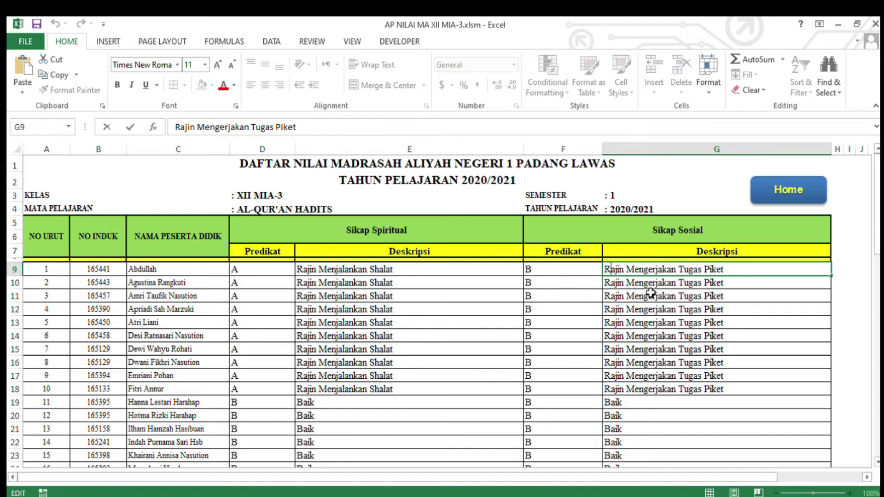
{"action": "left_click", "coordinate": [651, 294]}
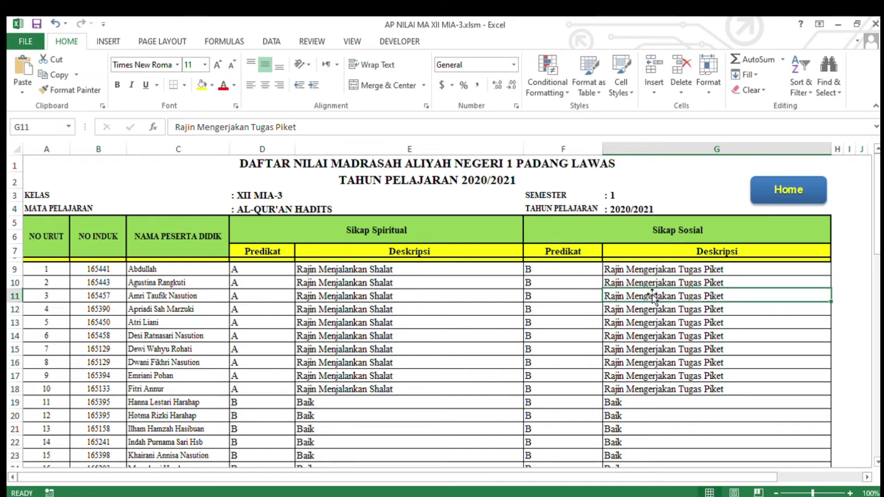
{"action": "left_click", "coordinate": [647, 271]}
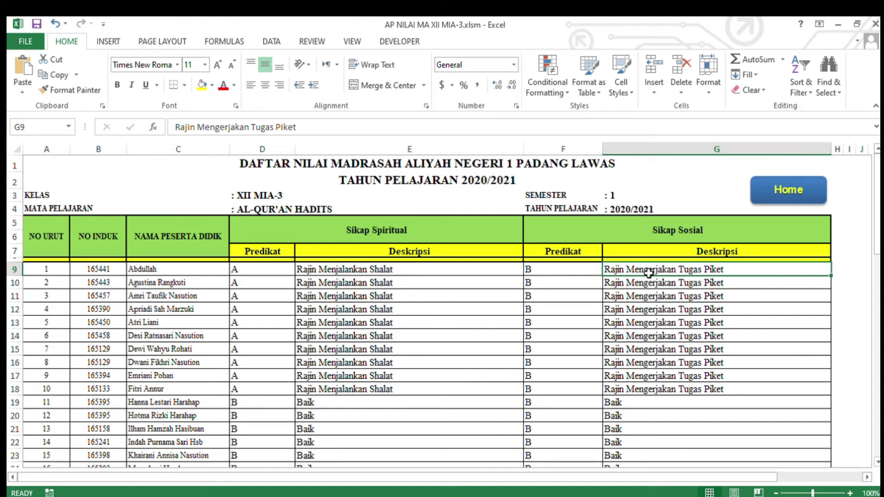
{"action": "key", "text": "F2"}
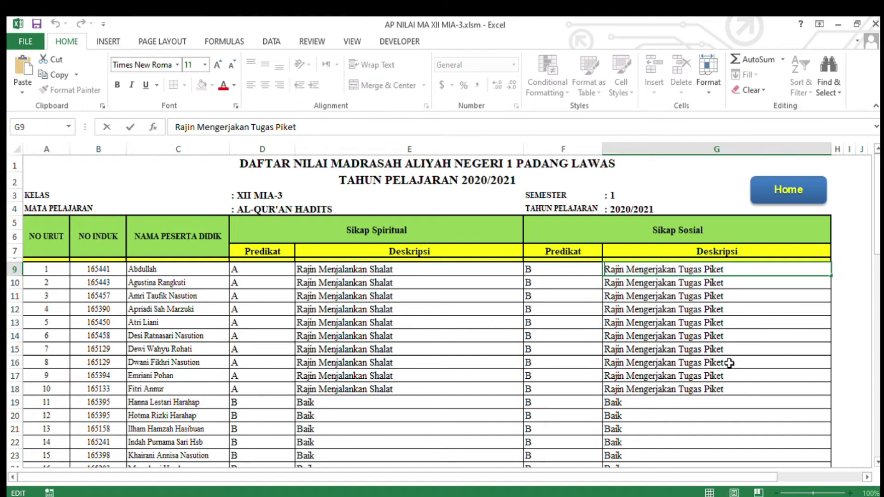
{"action": "key", "text": "shift+Home"}
{"action": "type", "text": "B"}
{"action": "key", "text": "BackSpace"}
{"action": "type", "text": "Ba"}
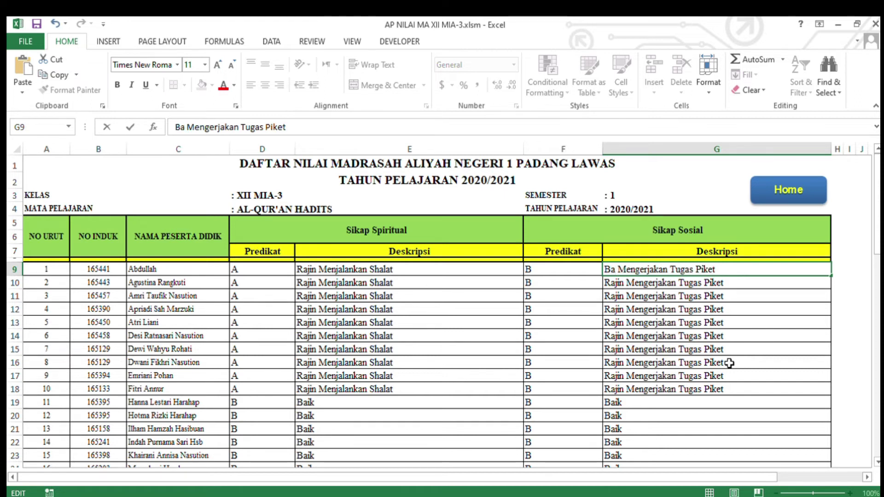
{"action": "type", "text": "ik"}
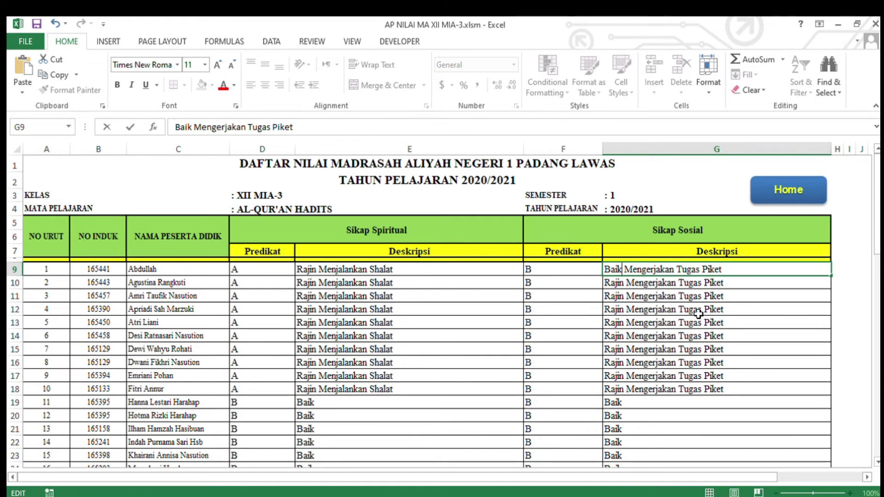
{"action": "left_click", "coordinate": [783, 188]}
- Open Aspek Pengetahuan (KI-3) and examine the KD 1 to KD 3 competency headings and the students' scores beneath them
{"action": "left_click", "coordinate": [213, 327]}
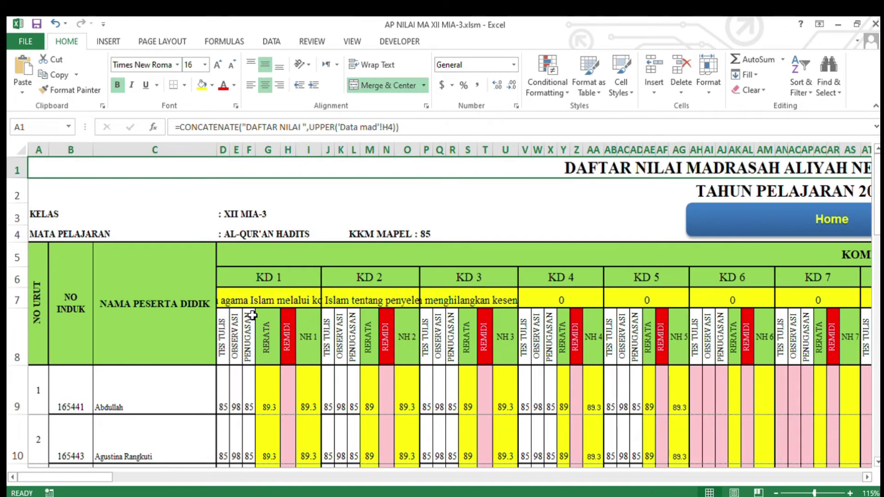
{"action": "left_click", "coordinate": [275, 306]}
{"action": "left_click", "coordinate": [403, 302]}
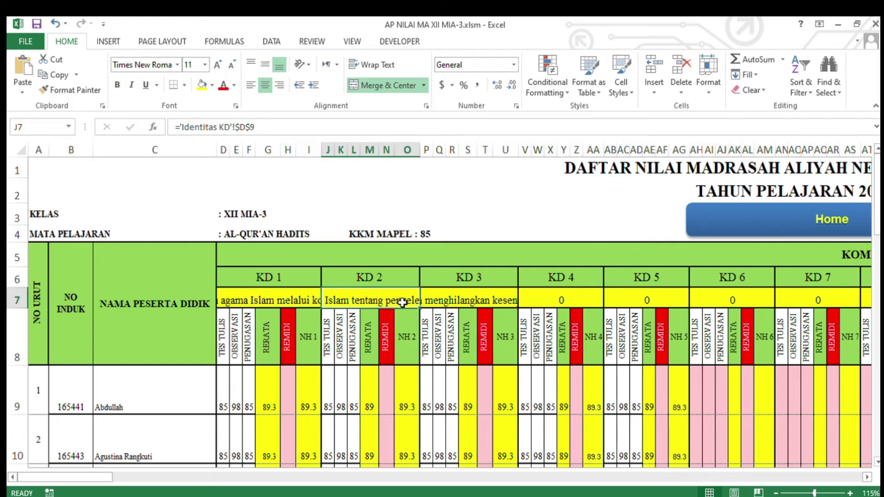
{"action": "left_click", "coordinate": [493, 303]}
{"action": "scroll", "coordinate": [589, 322], "scroll_direction": "down", "scroll_amount": 2}
{"action": "scroll", "coordinate": [625, 322], "scroll_direction": "up", "scroll_amount": 2}
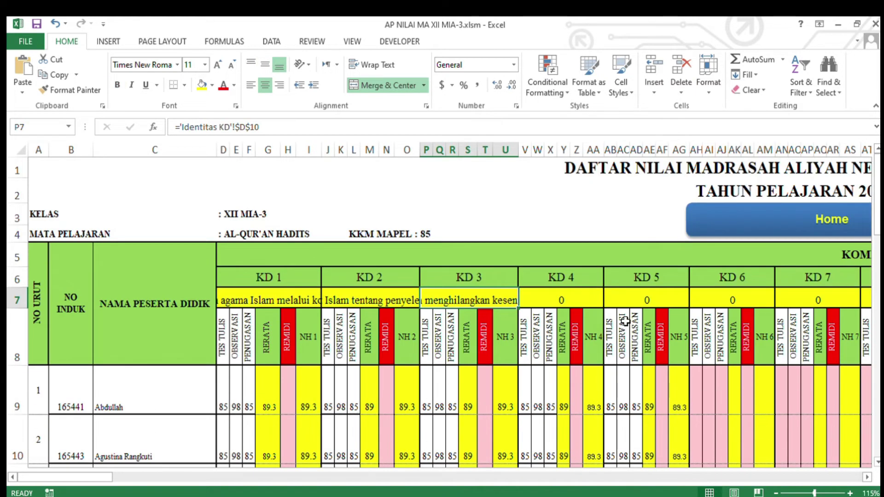
{"action": "scroll", "coordinate": [382, 331], "scroll_direction": "down", "scroll_amount": 1}
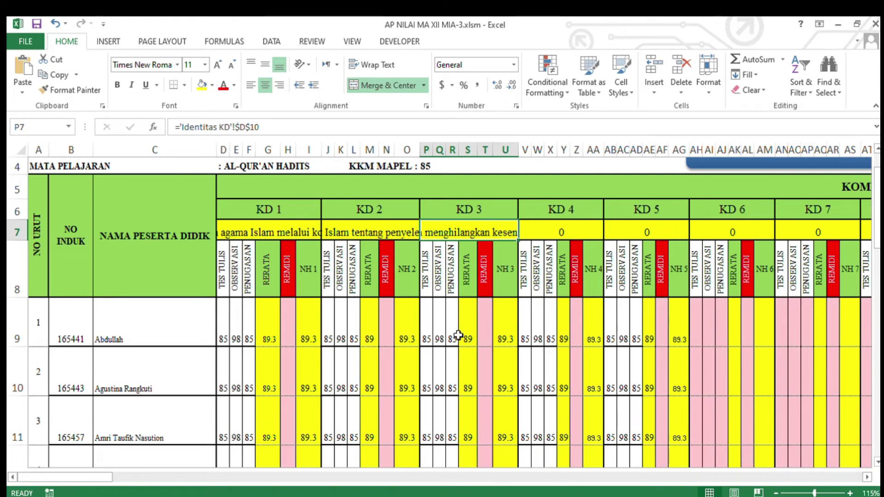
{"action": "scroll", "coordinate": [488, 292], "scroll_direction": "down", "scroll_amount": 13}
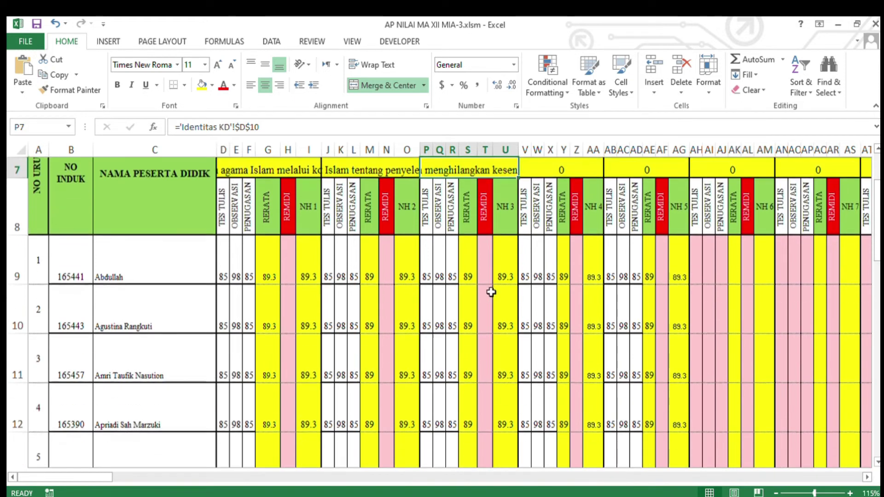
{"action": "scroll", "coordinate": [208, 314], "scroll_direction": "up", "scroll_amount": 13}
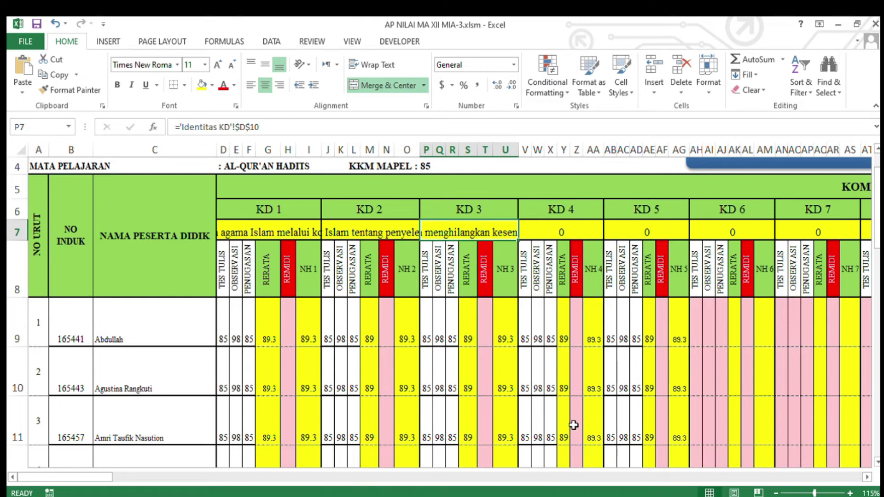
- Inspect the UTS and UAS/UKK score columns of the first students, beyond KD 14 on the Pengetahuan sheet
{"action": "left_click_drag", "start_coordinate": [84, 477], "coordinate": [195, 481]}
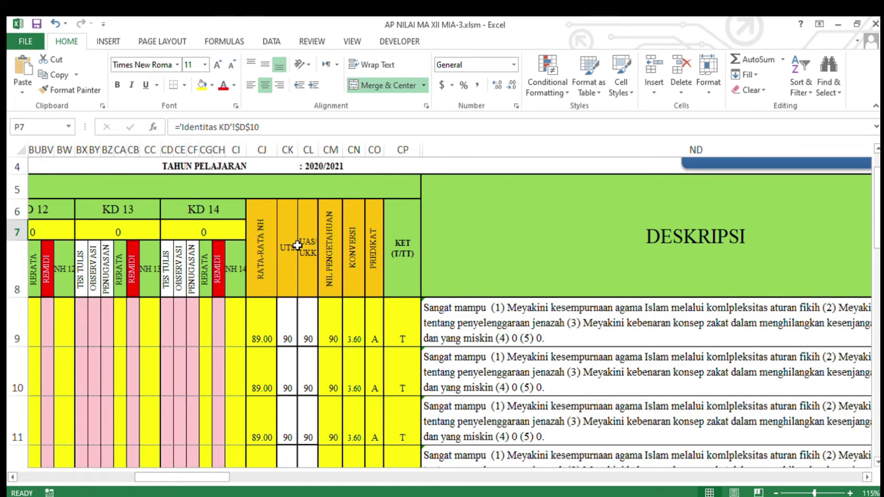
{"action": "left_click", "coordinate": [287, 317]}
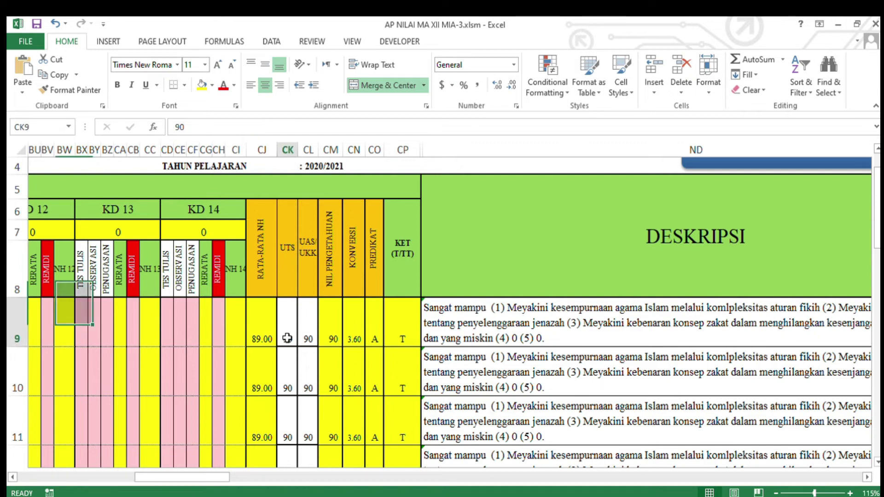
{"action": "left_click", "coordinate": [287, 366]}
{"action": "left_click", "coordinate": [306, 368]}
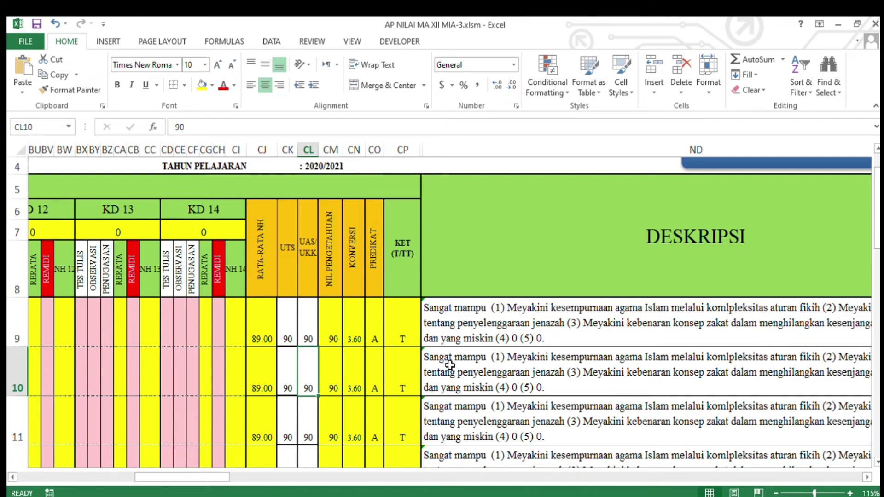
- Review the Deskripsi entries for the students on the Pengetahuan sheet, and go back to the main menu
{"action": "left_click", "coordinate": [584, 324]}
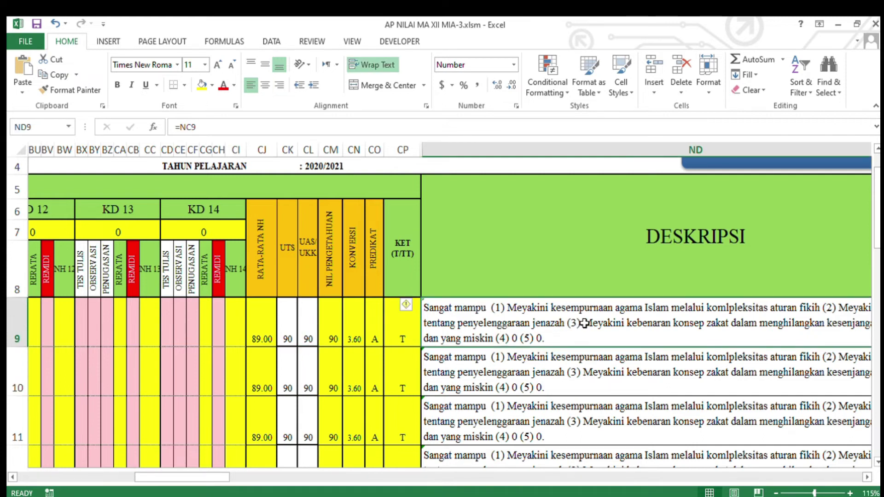
{"action": "left_click", "coordinate": [562, 364]}
{"action": "left_click", "coordinate": [540, 329]}
{"action": "left_click", "coordinate": [530, 406]}
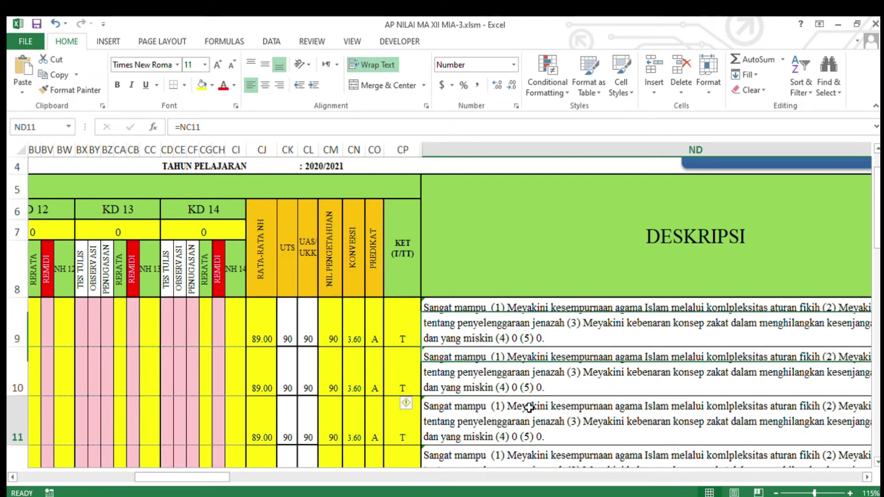
{"action": "left_click", "coordinate": [550, 331]}
{"action": "scroll", "coordinate": [552, 352], "scroll_direction": "up", "scroll_amount": 1}
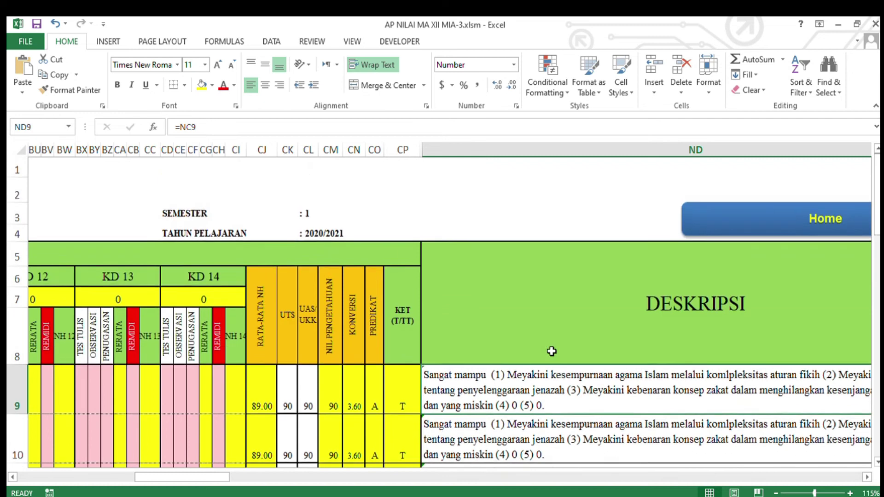
{"action": "scroll", "coordinate": [530, 390], "scroll_direction": "down", "scroll_amount": 6}
{"action": "scroll", "coordinate": [489, 386], "scroll_direction": "up", "scroll_amount": 7}
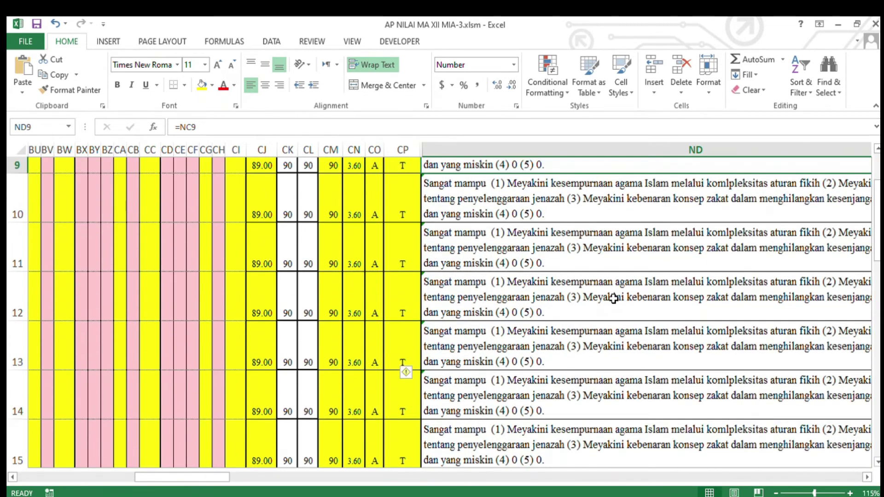
{"action": "left_click", "coordinate": [755, 223]}
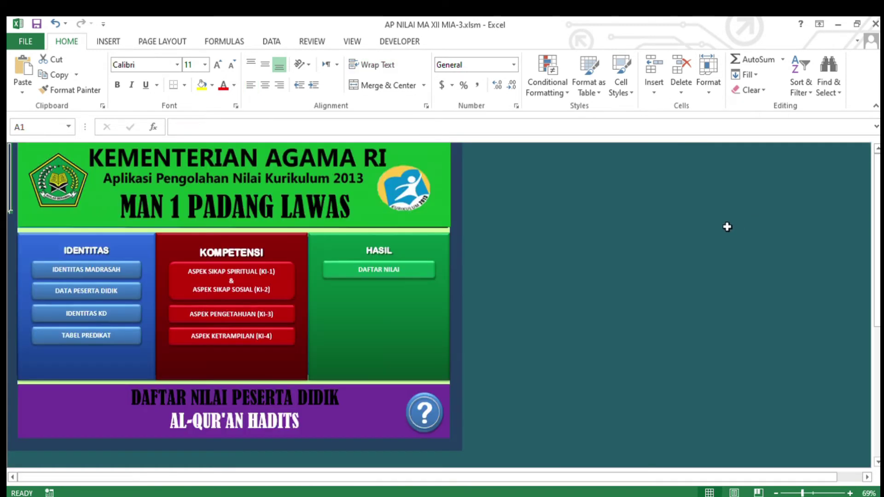
- Open Aspek Ketrampilan (KI-4), look through the students' KD scores down the list, and return to the main menu
{"action": "left_click", "coordinate": [243, 337]}
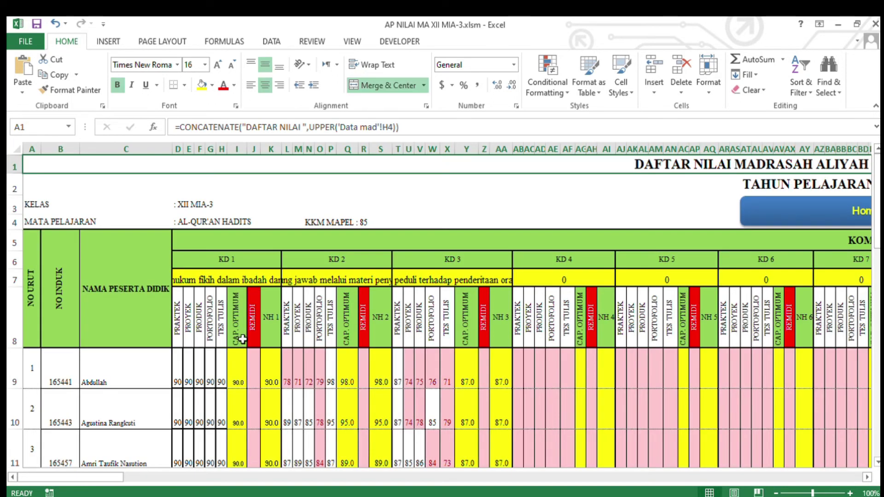
{"action": "scroll", "coordinate": [195, 337], "scroll_direction": "down", "scroll_amount": 1}
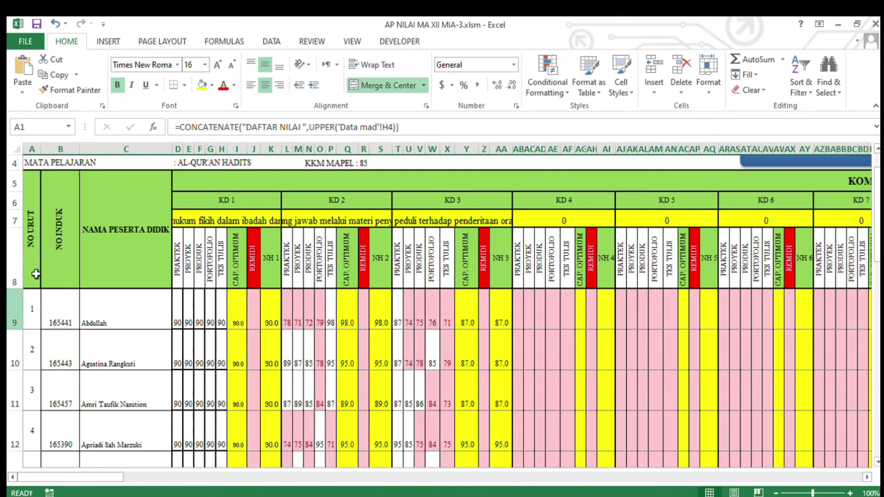
{"action": "scroll", "coordinate": [806, 194], "scroll_direction": "up", "scroll_amount": 1}
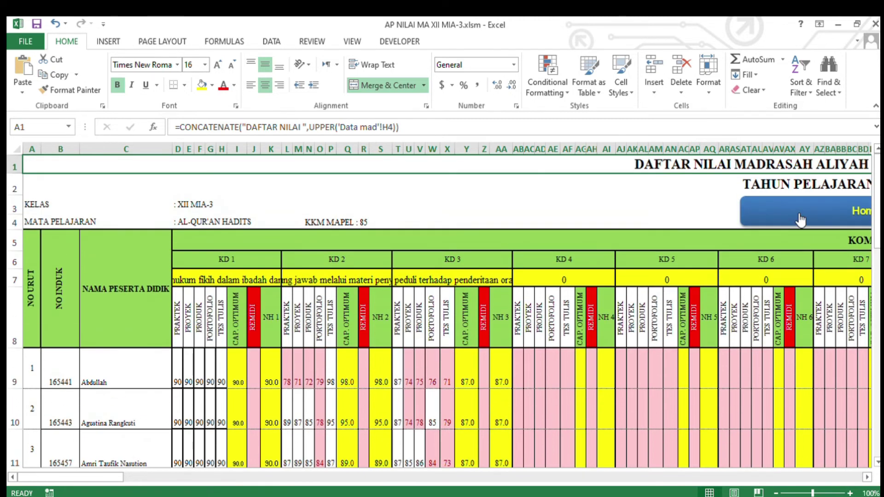
{"action": "scroll", "coordinate": [316, 302], "scroll_direction": "down", "scroll_amount": 5}
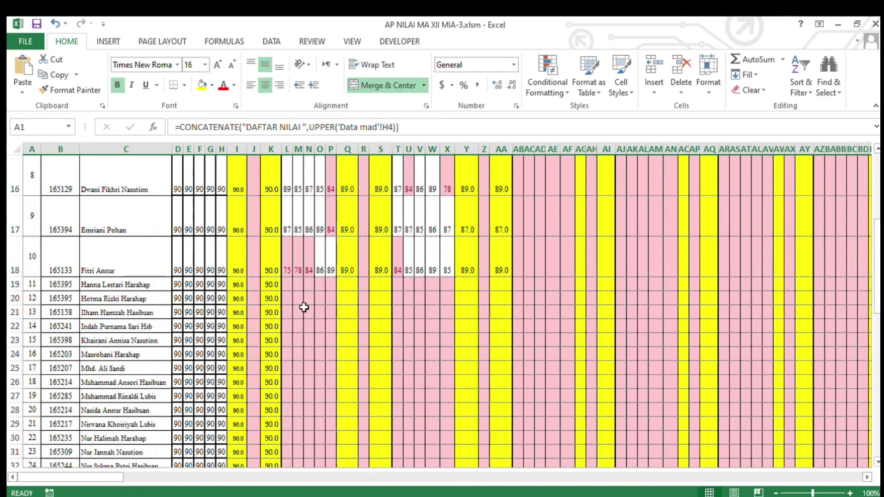
{"action": "scroll", "coordinate": [880, 362], "scroll_direction": "up", "scroll_amount": 5}
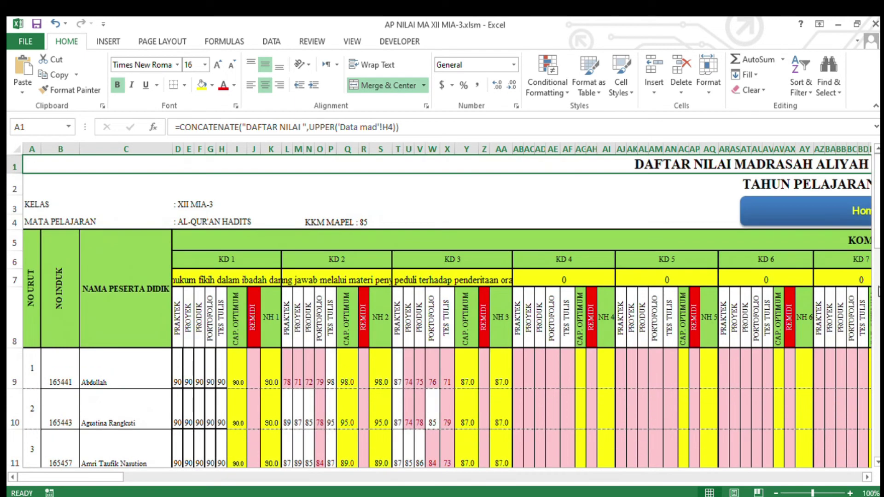
{"action": "left_click", "coordinate": [827, 214]}
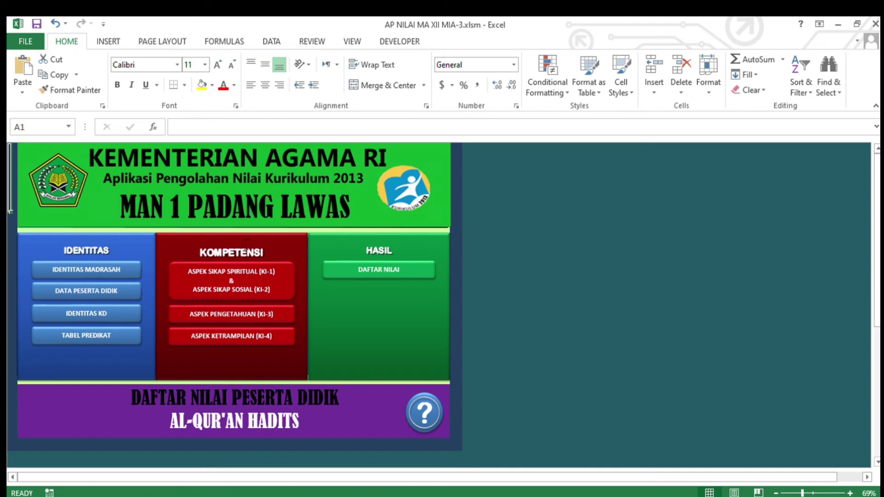
- Open Daftar Nilai and examine the pengetahuan, keterampilan and sikap descriptions of the first students
{"action": "left_click", "coordinate": [391, 272]}
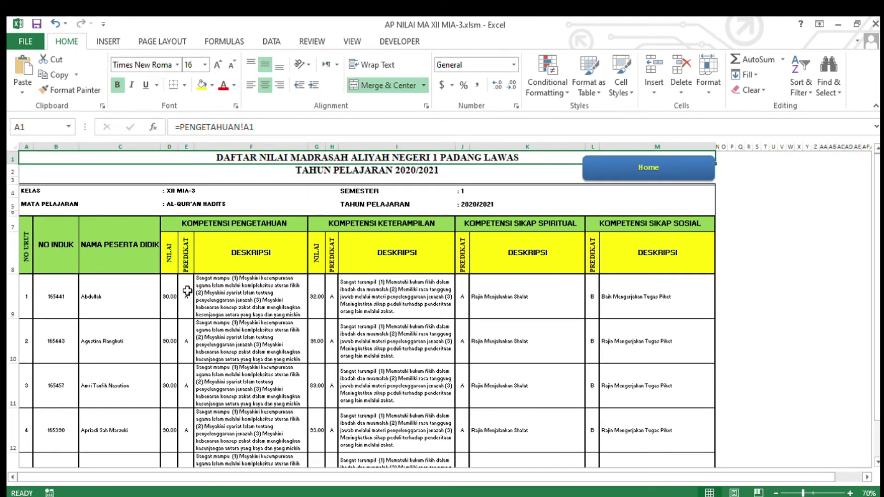
{"action": "left_click", "coordinate": [204, 291]}
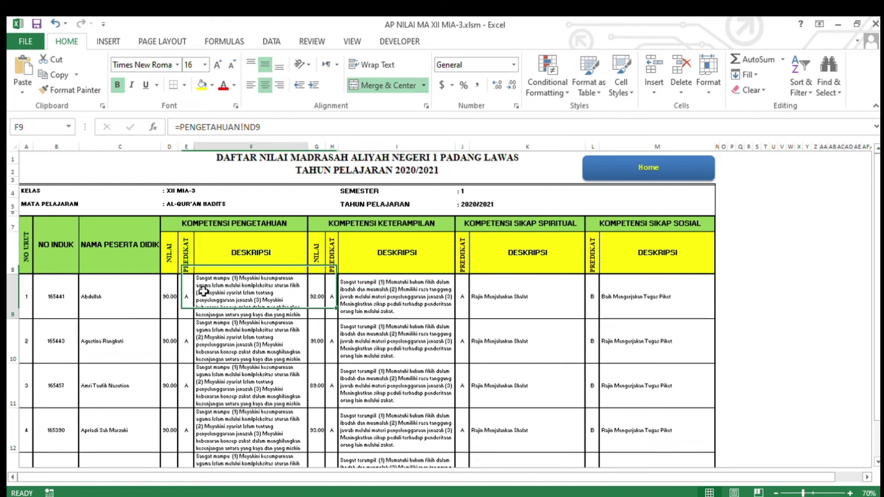
{"action": "left_click", "coordinate": [410, 296]}
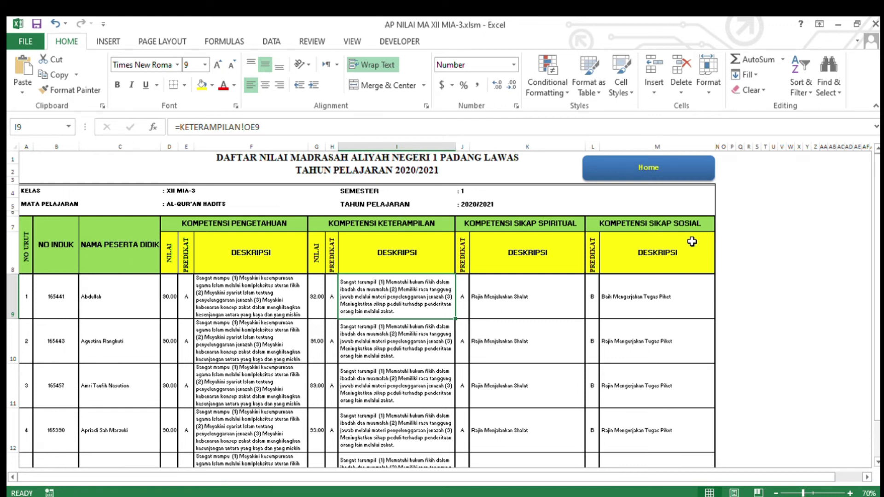
{"action": "scroll", "coordinate": [668, 255], "scroll_direction": "down", "scroll_amount": 1}
{"action": "scroll", "coordinate": [668, 254], "scroll_direction": "up", "scroll_amount": 1}
{"action": "scroll", "coordinate": [276, 313], "scroll_direction": "down", "scroll_amount": 1}
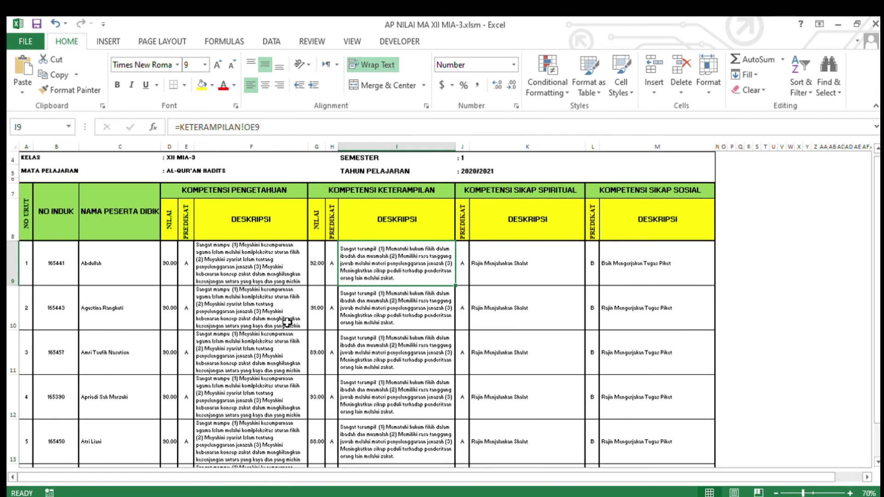
{"action": "scroll", "coordinate": [288, 322], "scroll_direction": "up", "scroll_amount": 1}
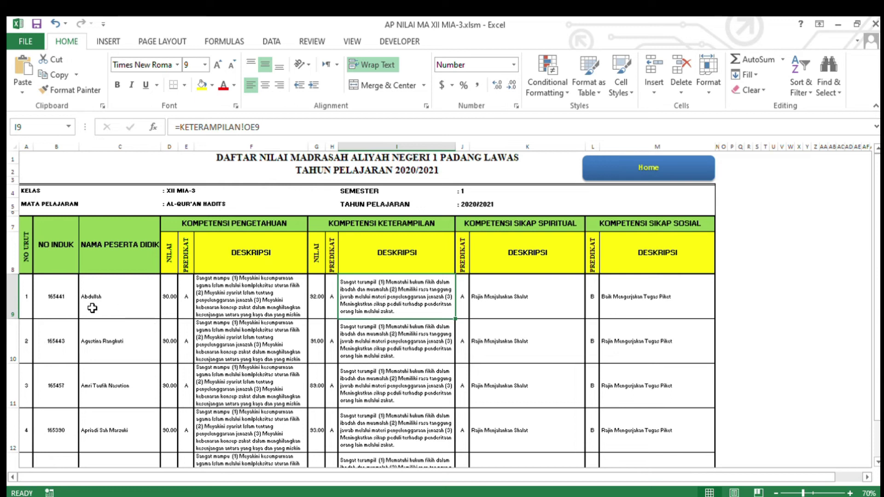
- Copy the nilai, predikat and deskripsi cells D9:M47 for students 1 to 39, and return to the main menu
{"action": "left_click", "coordinate": [106, 303]}
{"action": "left_click", "coordinate": [169, 303]}
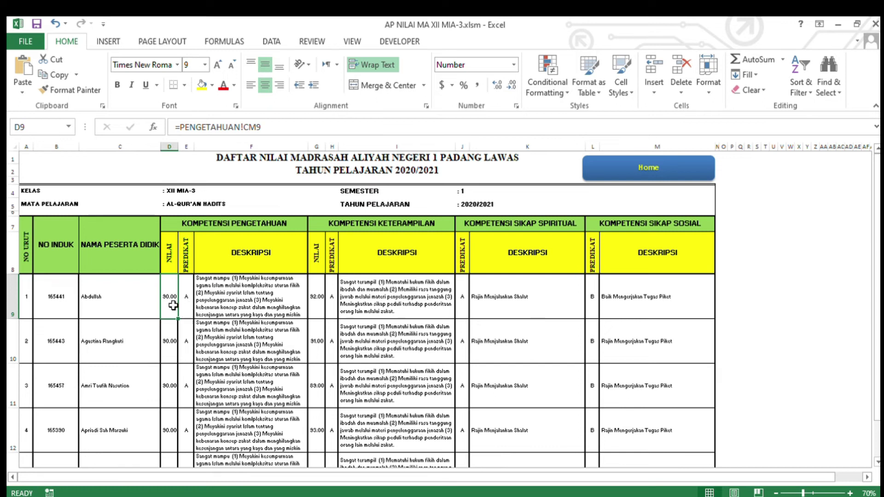
{"action": "left_click_drag", "start_coordinate": [173, 305], "coordinate": [657, 439]}
{"action": "left_click_drag", "start_coordinate": [657, 344], "coordinate": [640, 315]}
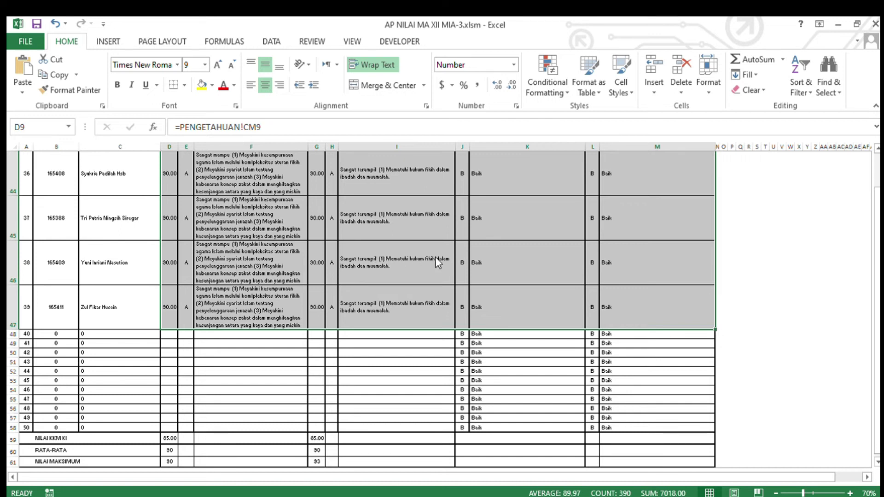
{"action": "key", "text": "ctrl+c"}
{"action": "scroll", "coordinate": [436, 257], "scroll_direction": "up", "scroll_amount": 15}
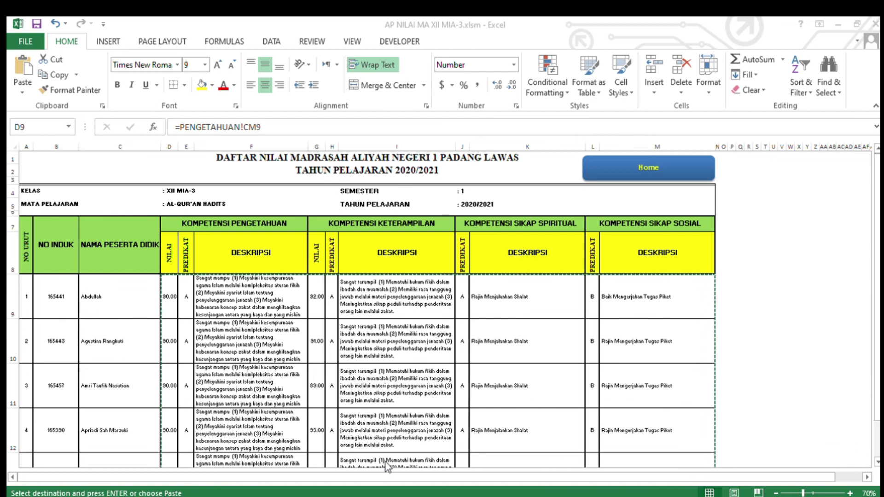
{"action": "key", "text": "ctrl+shift+End"}
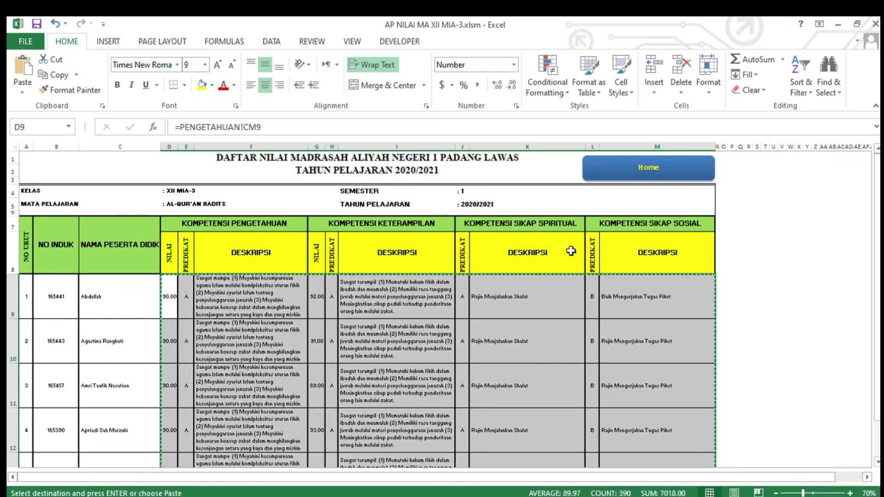
{"action": "left_click", "coordinate": [643, 170]}
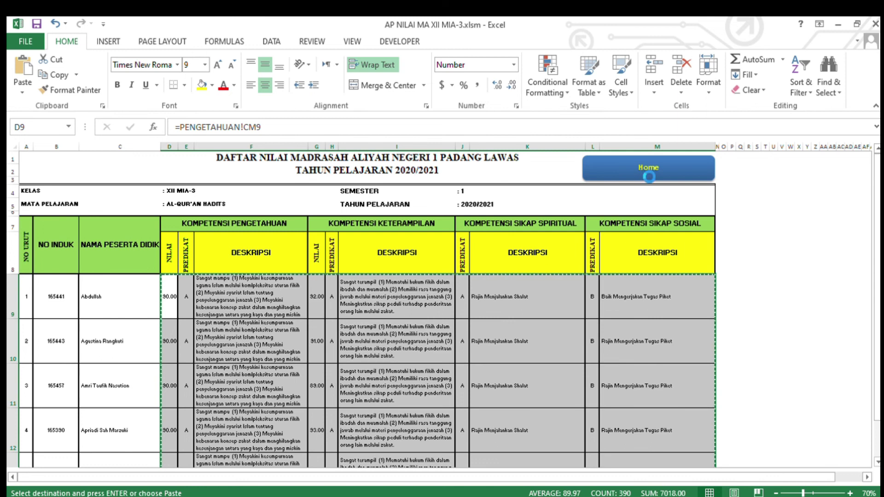